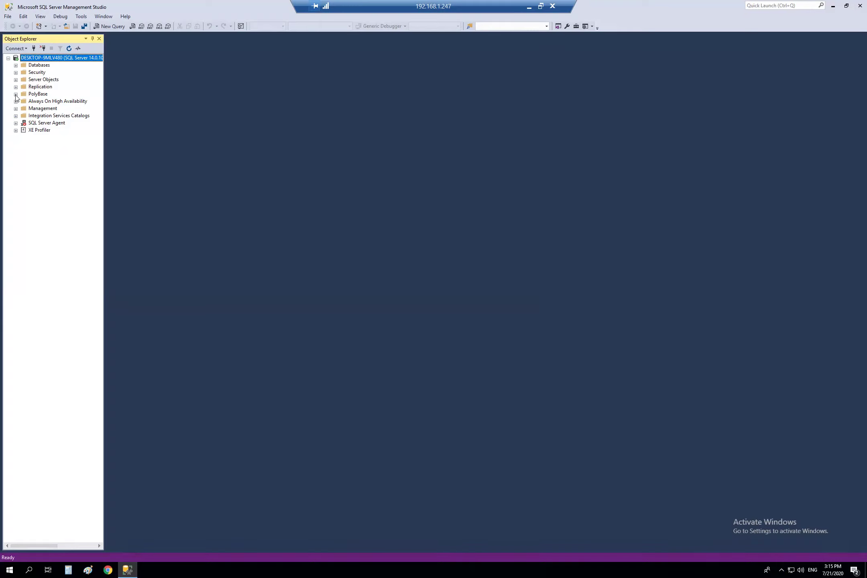
- Set up a database restore from a device, using the TIS backup file in C:\New folder as the source
left_click(25, 66)
right_click(25, 65)
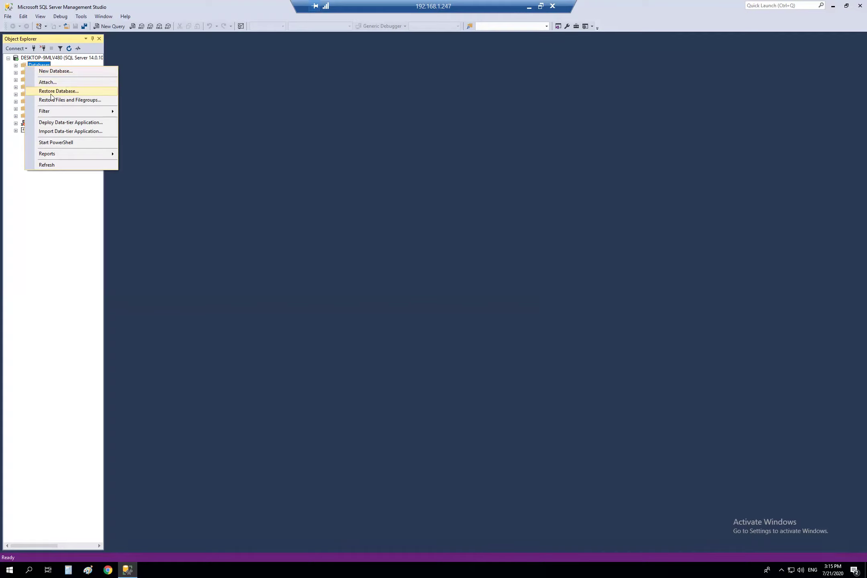
left_click(62, 90)
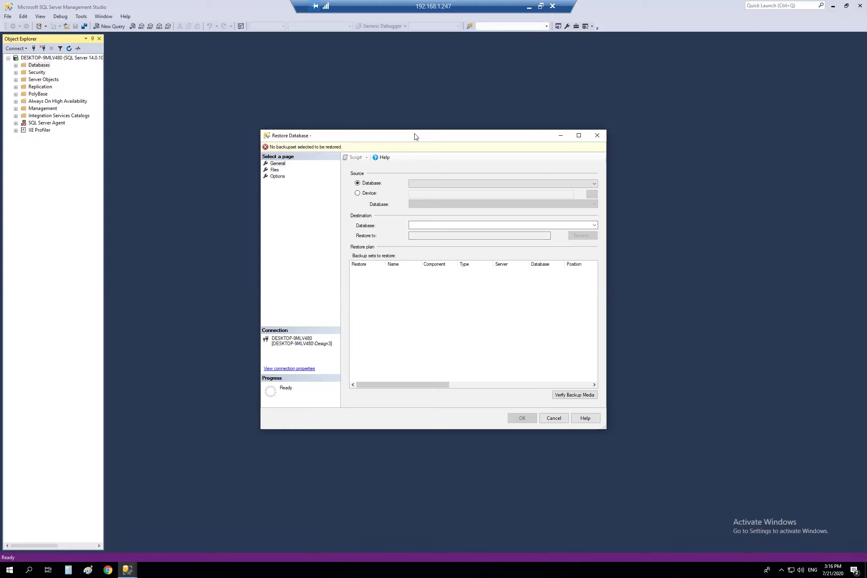
left_click(367, 195)
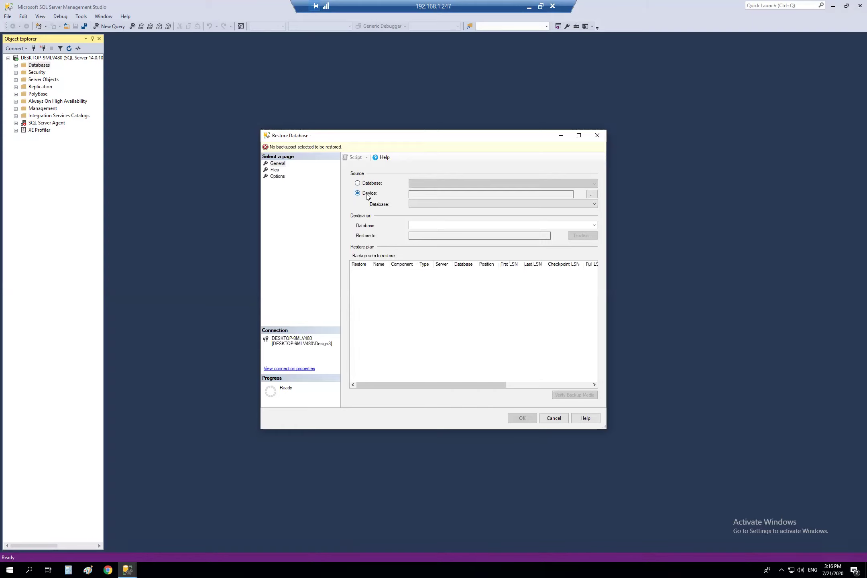
left_click(591, 195)
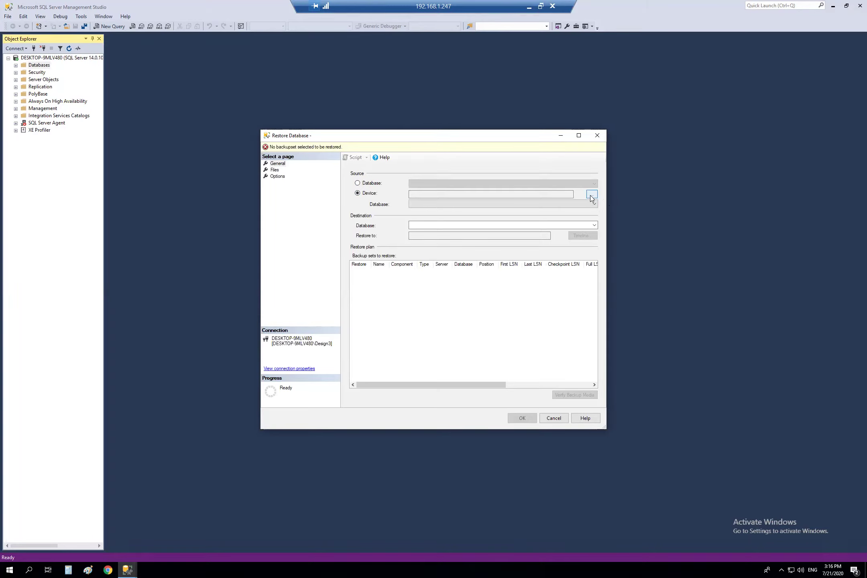
left_click(595, 226)
left_click(595, 225)
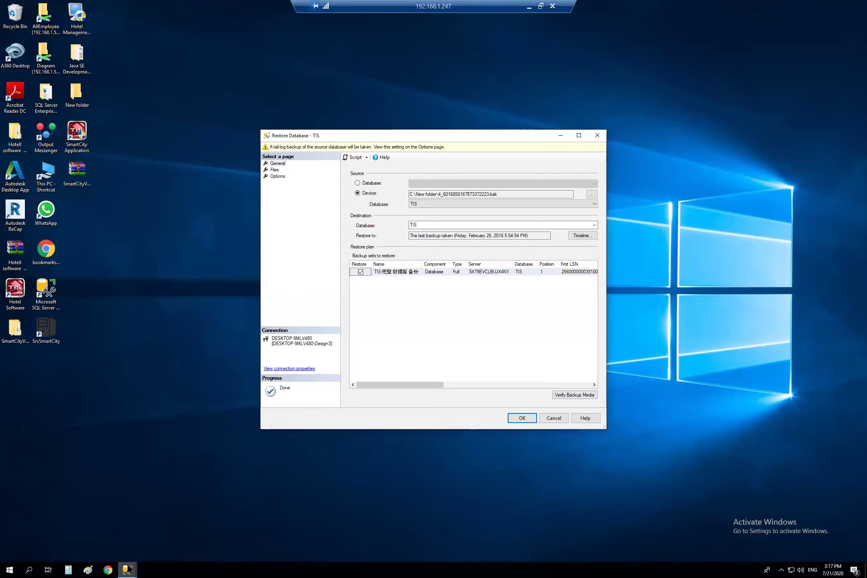
- Restore the backup to the destination database TIS, and locate the restored database under Databases
mouse_move(128, 570)
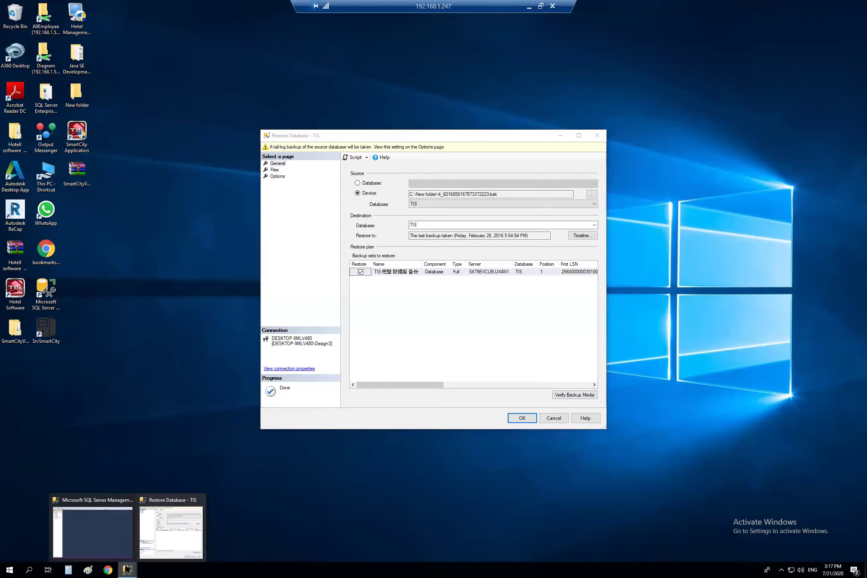
left_click(95, 529)
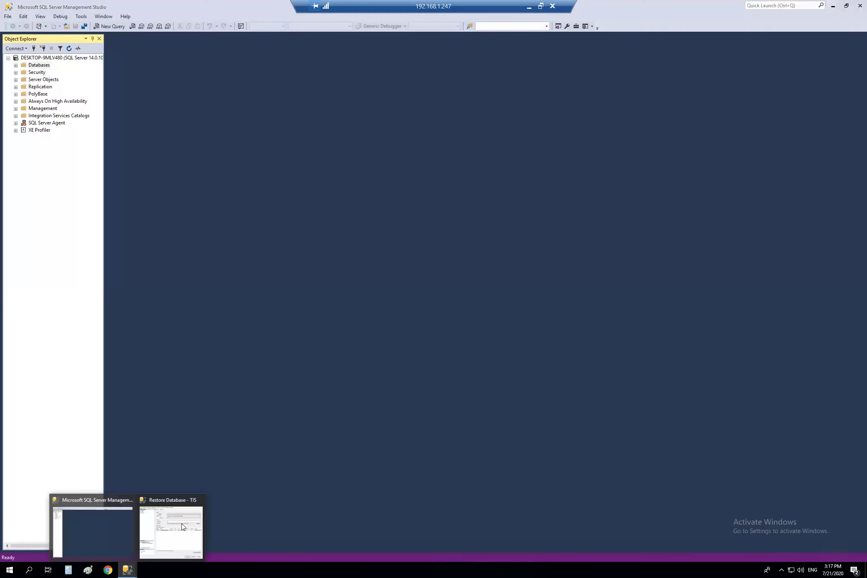
left_click(183, 523)
left_click(442, 224)
double_click(443, 224)
left_click(442, 223)
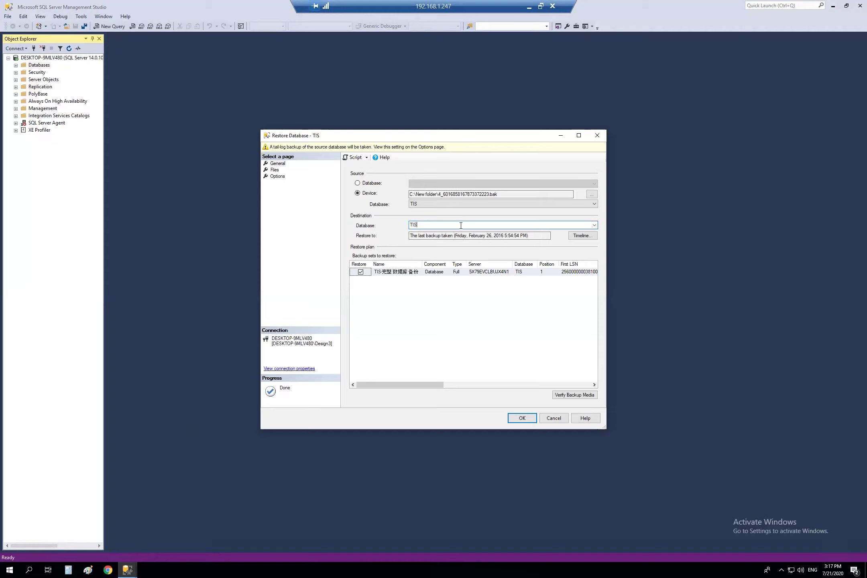
left_click(522, 417)
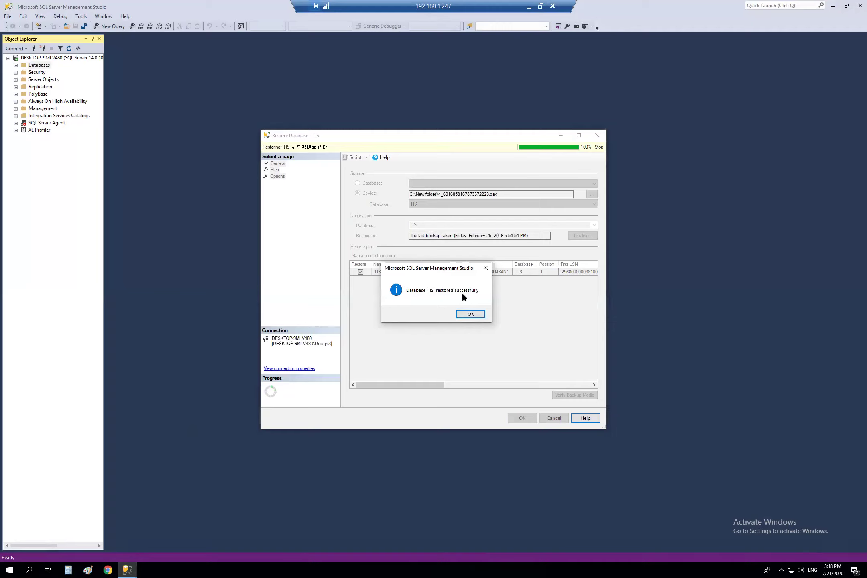
left_click(467, 313)
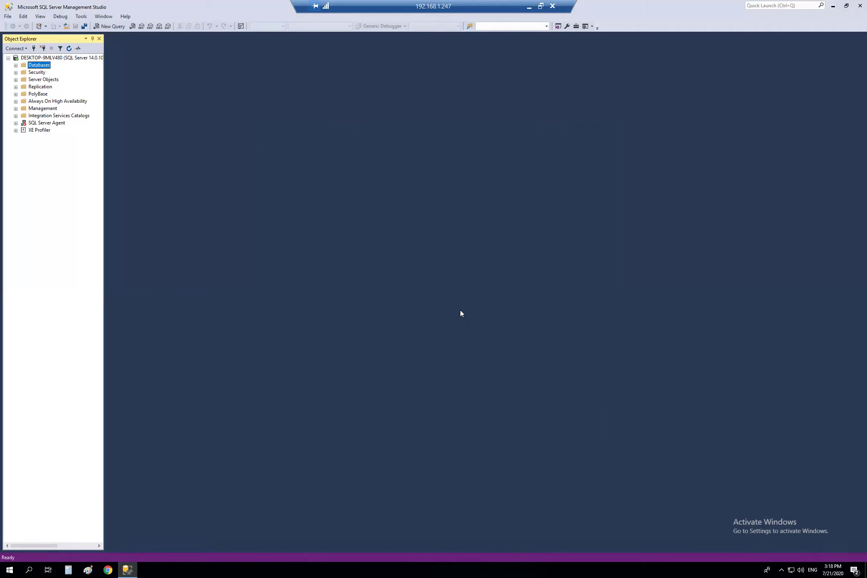
left_click(15, 66)
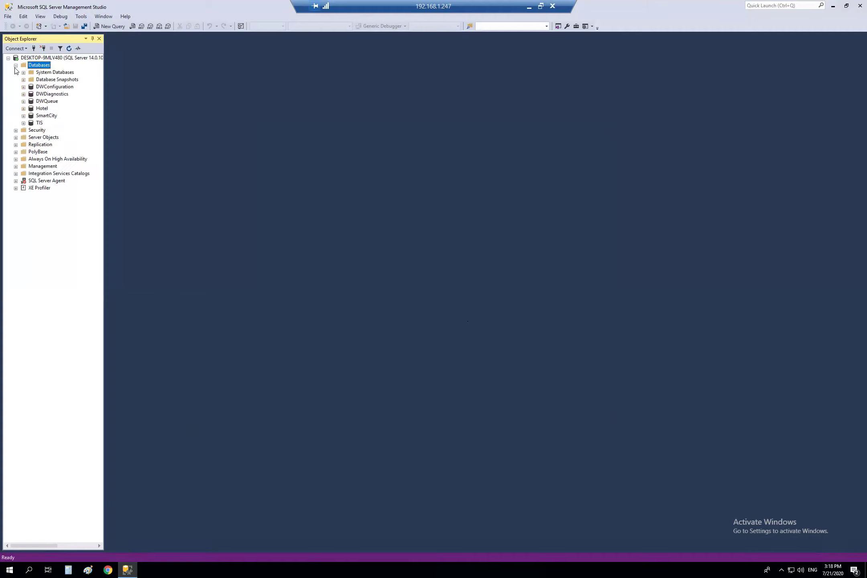
left_click(34, 122)
- Review the general properties of the sa login under the server's Security logins and accept them
left_click(15, 130)
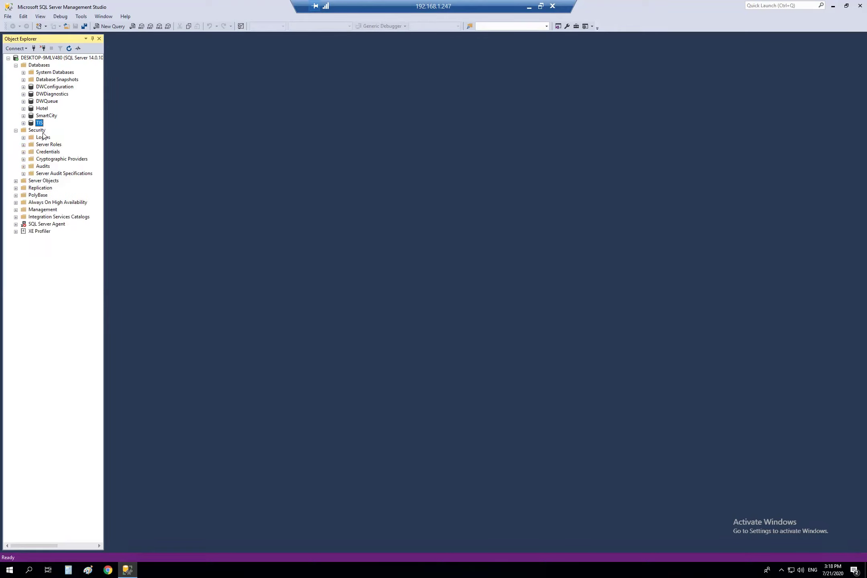
left_click(24, 137)
left_click(45, 224)
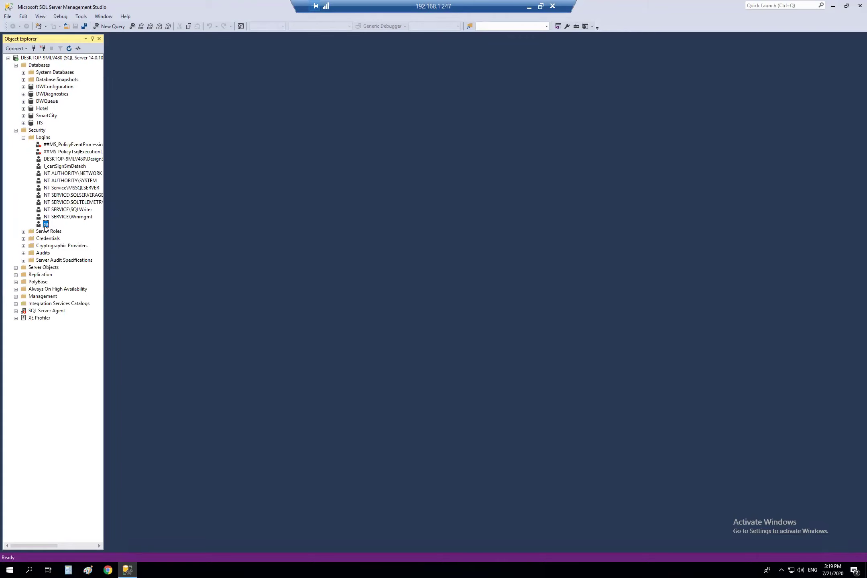
right_click(45, 226)
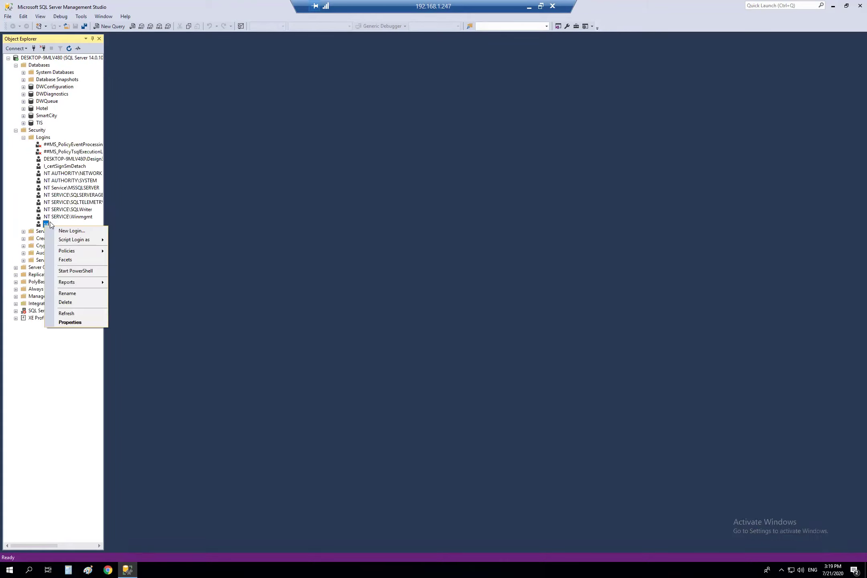
left_click(72, 322)
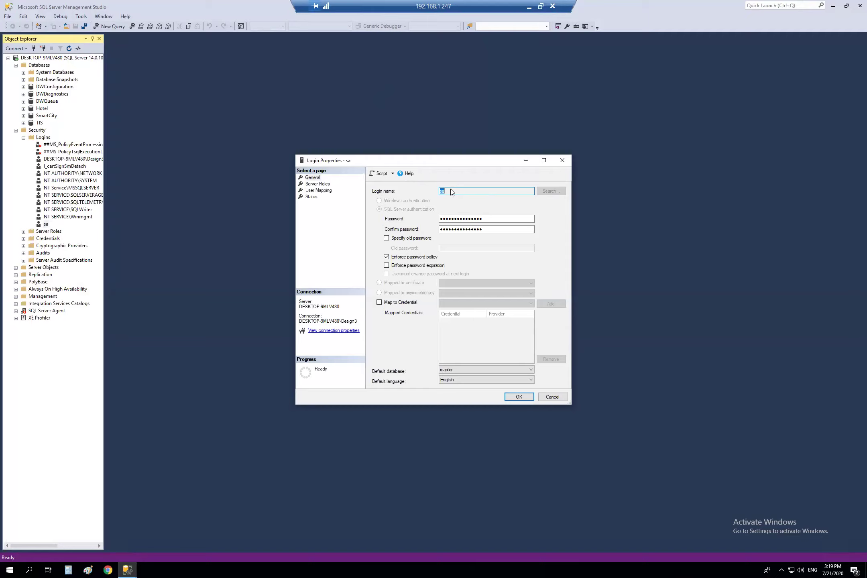
left_click(523, 398)
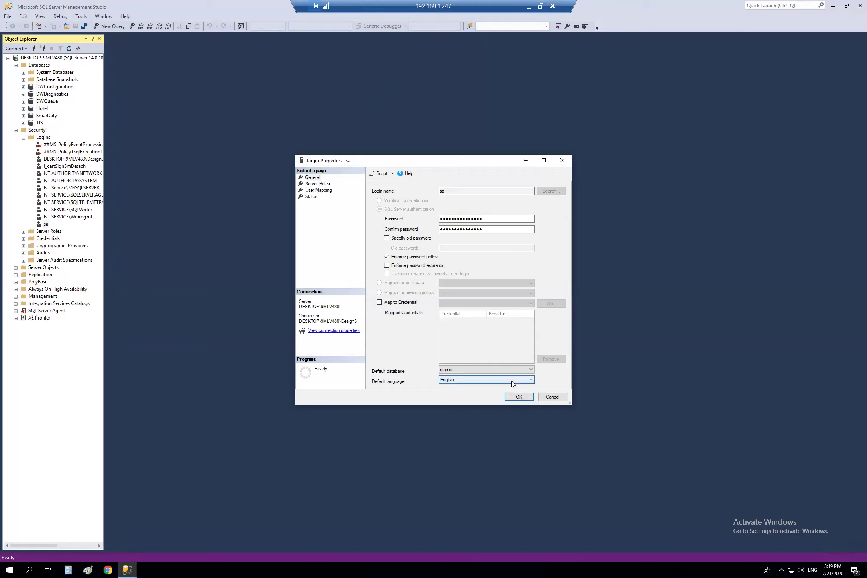
left_click(521, 397)
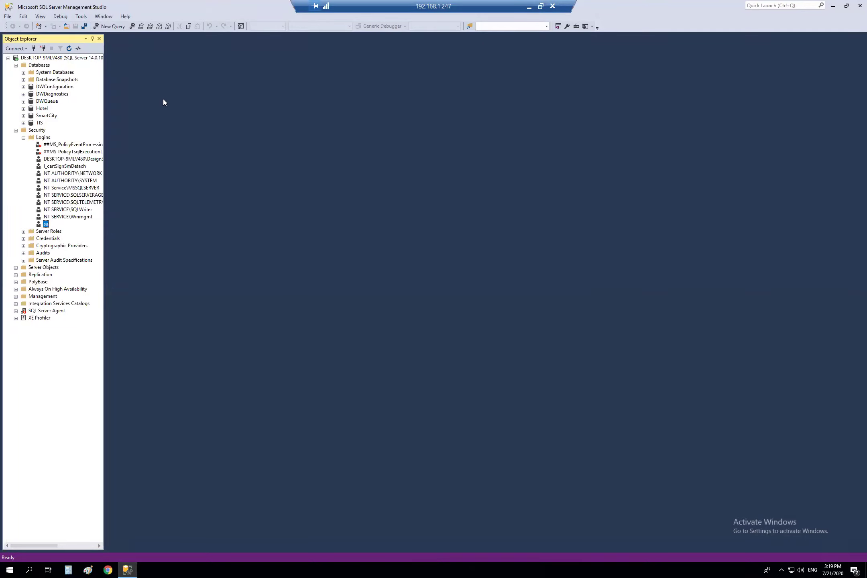
- Disconnect Object Explorer from the DESKTOP-9MLV480 server
left_click(8, 58)
right_click(23, 60)
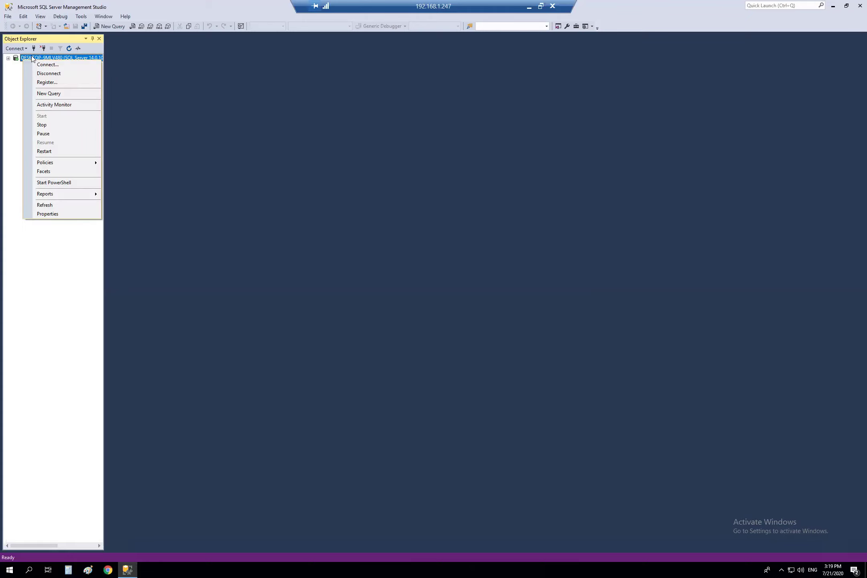
left_click(56, 74)
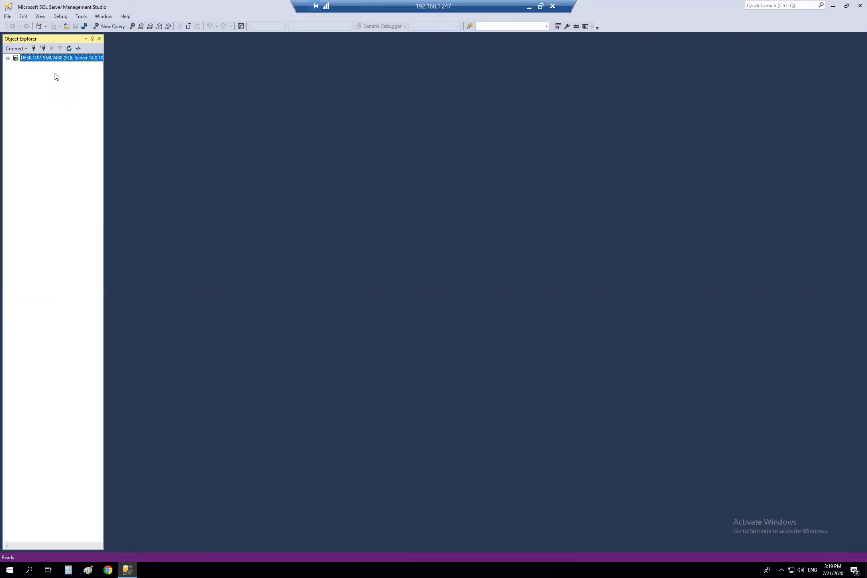
- Connect to the DESKTOP-9MLV480 database engine using SQL Server Authentication, with login sa and the account password
left_click(13, 49)
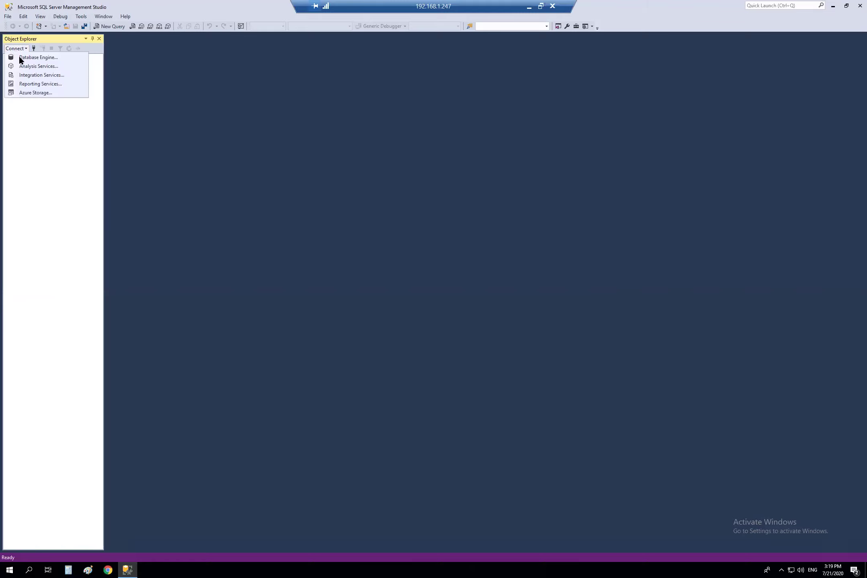
left_click(20, 57)
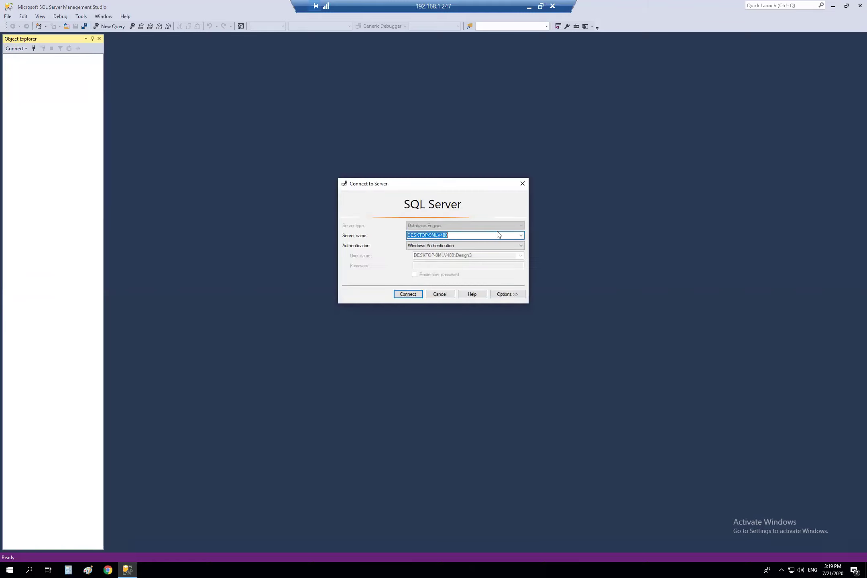
left_click(506, 246)
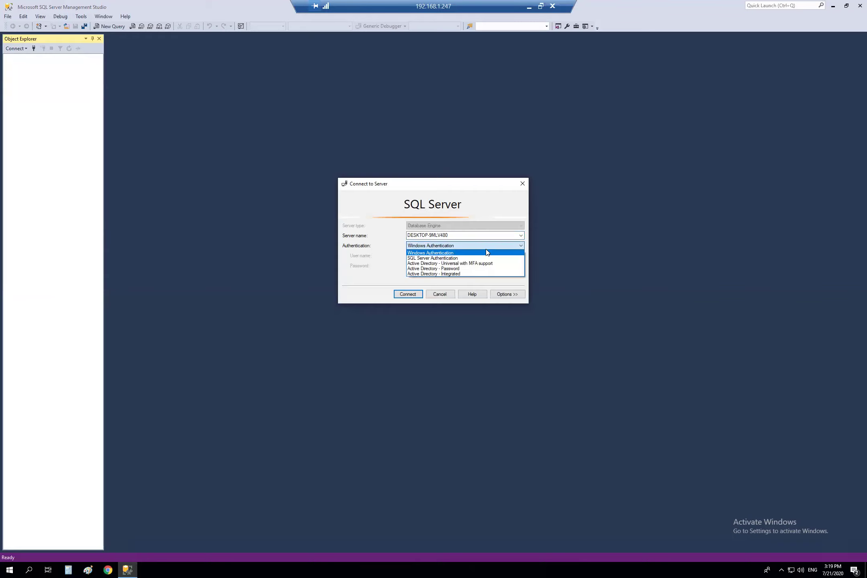
left_click(428, 260)
left_click(430, 265)
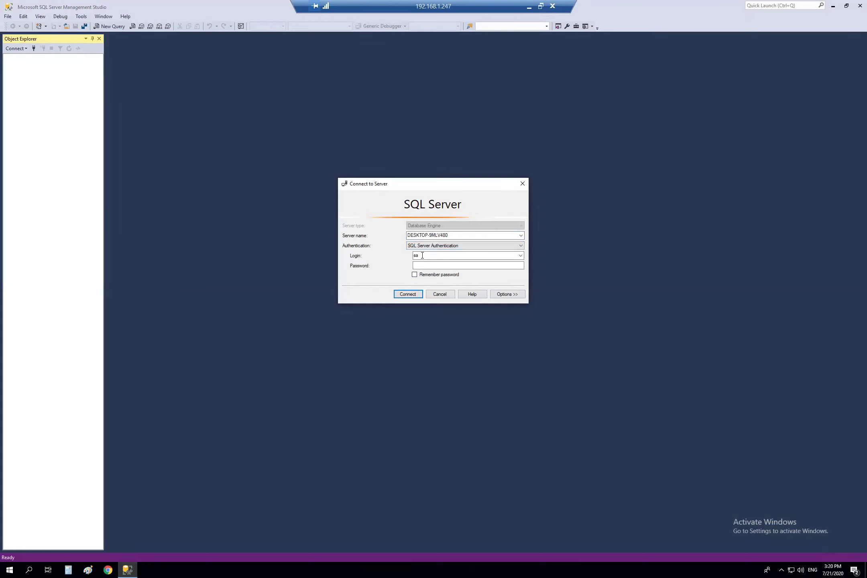
left_click(431, 266)
type("********")
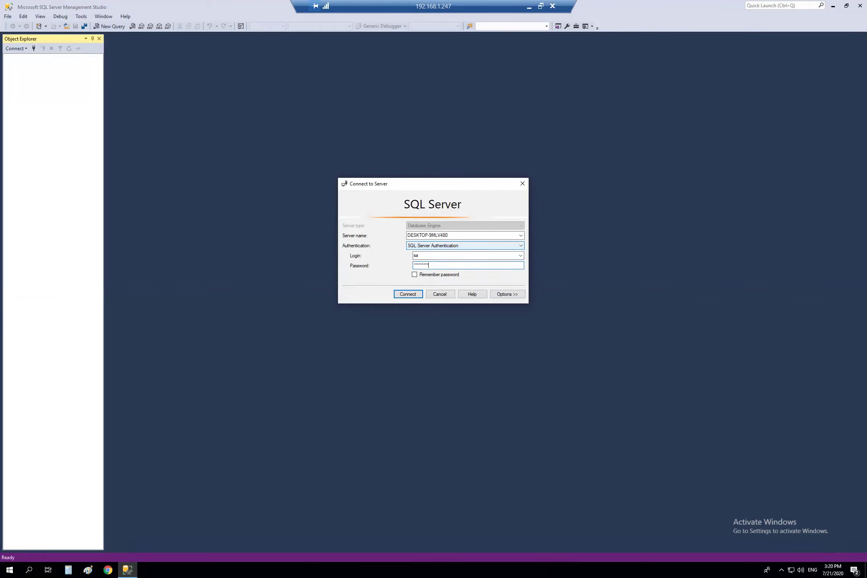
left_click(408, 294)
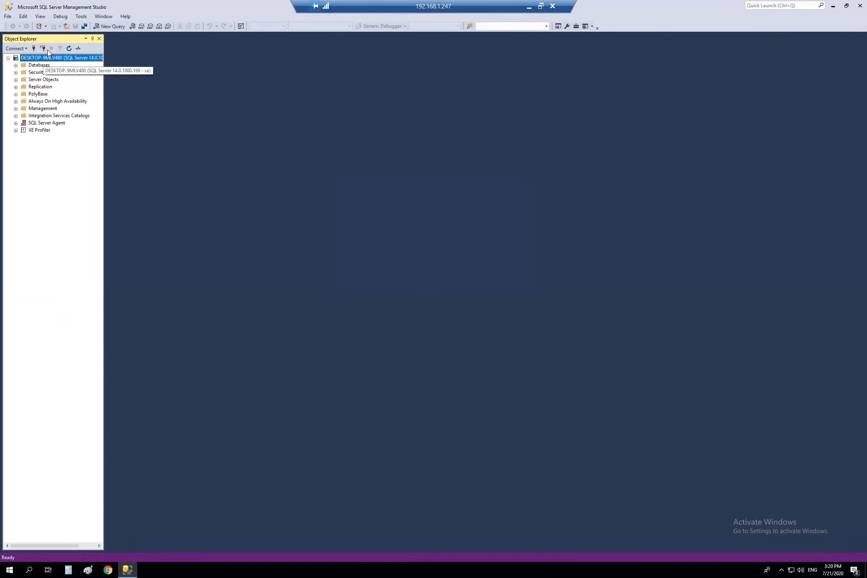
- Expand the TIS database under Databases to view its object folders
left_click(16, 65)
left_click(24, 124)
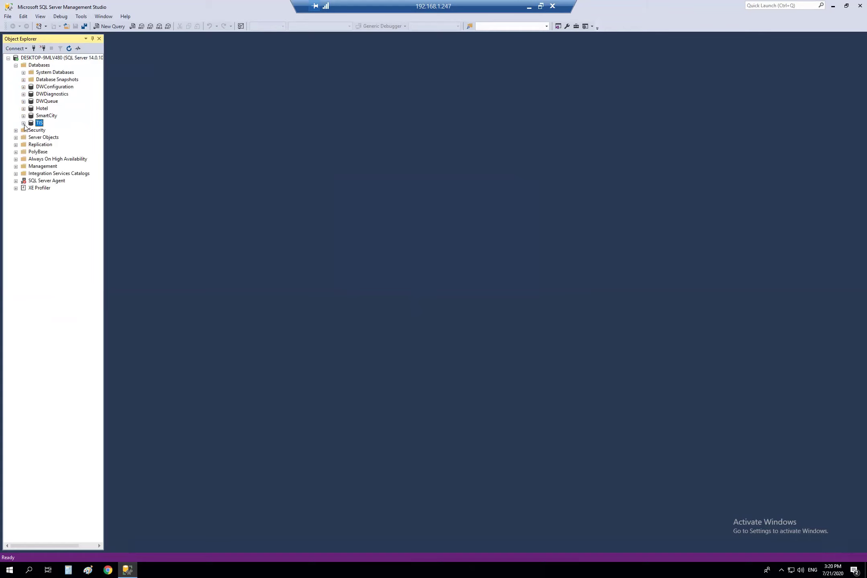
left_click(23, 124)
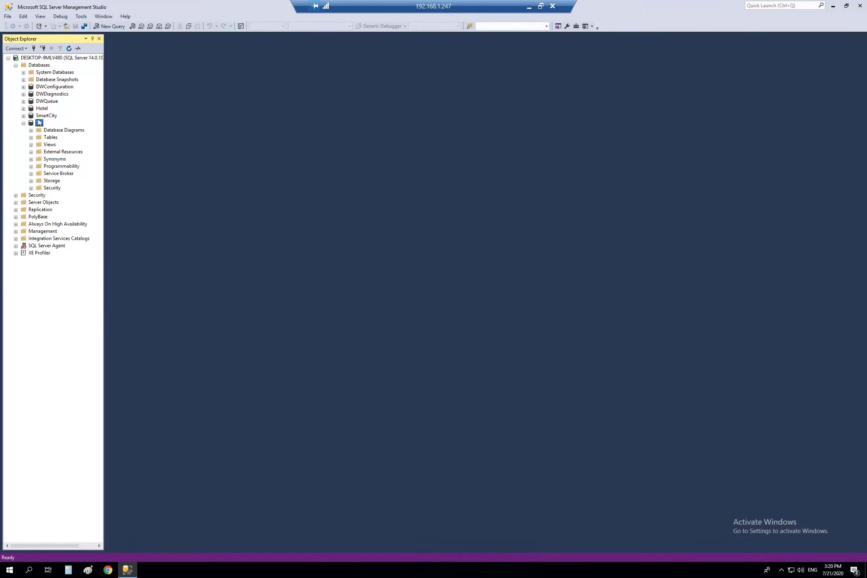
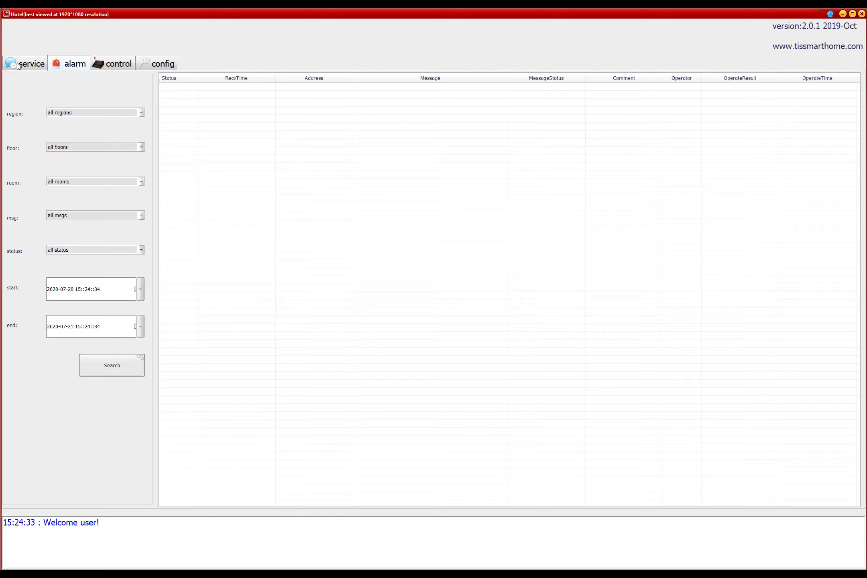
- Look through the service, alarm and control pages of the Hotel software
left_click(28, 64)
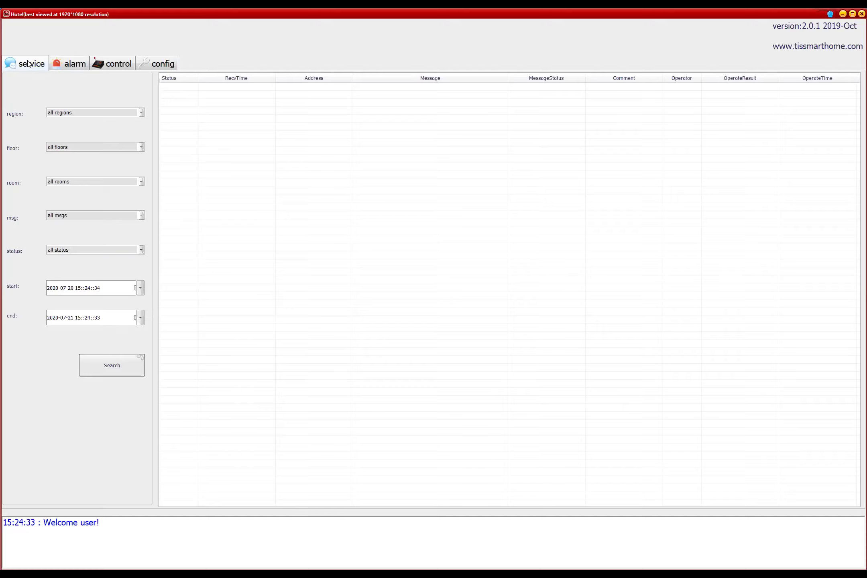
left_click(64, 66)
left_click(25, 65)
left_click(68, 64)
left_click(24, 64)
left_click(112, 66)
- Cycle through the skins in the general configuration and settle on the light blue one
left_click(158, 63)
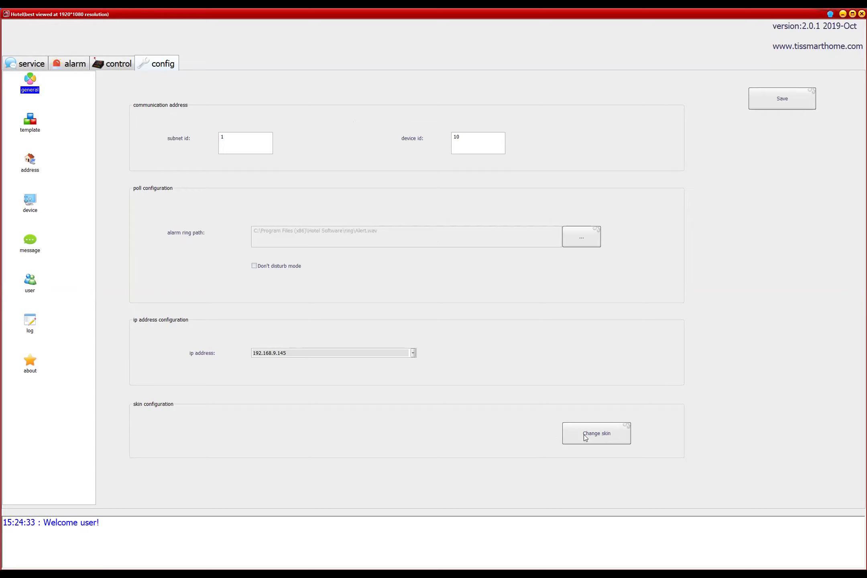
left_click(595, 437)
left_click(596, 435)
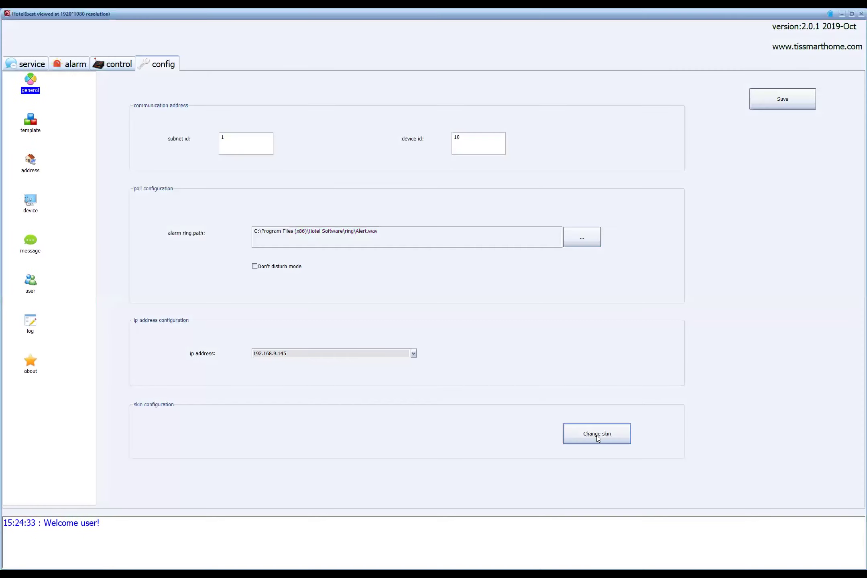
left_click(597, 435)
left_click(597, 435)
left_click(597, 435)
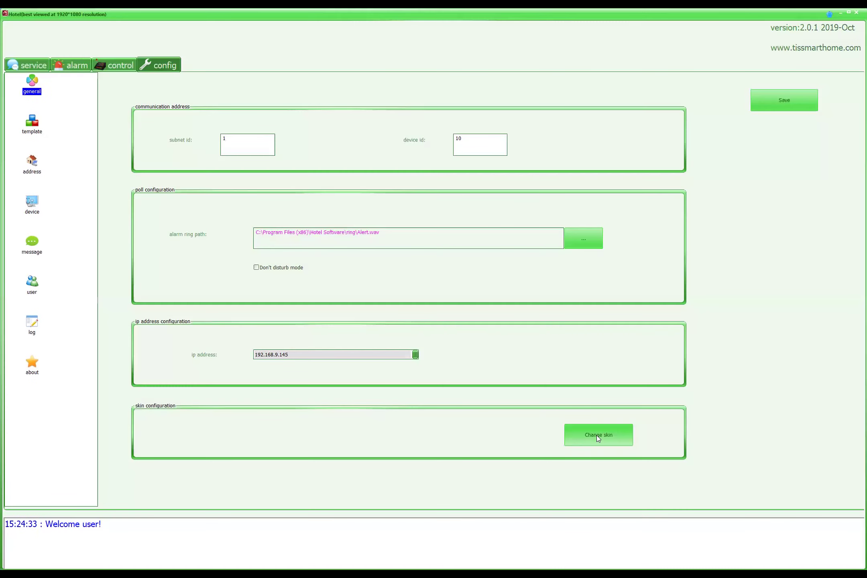
left_click(597, 435)
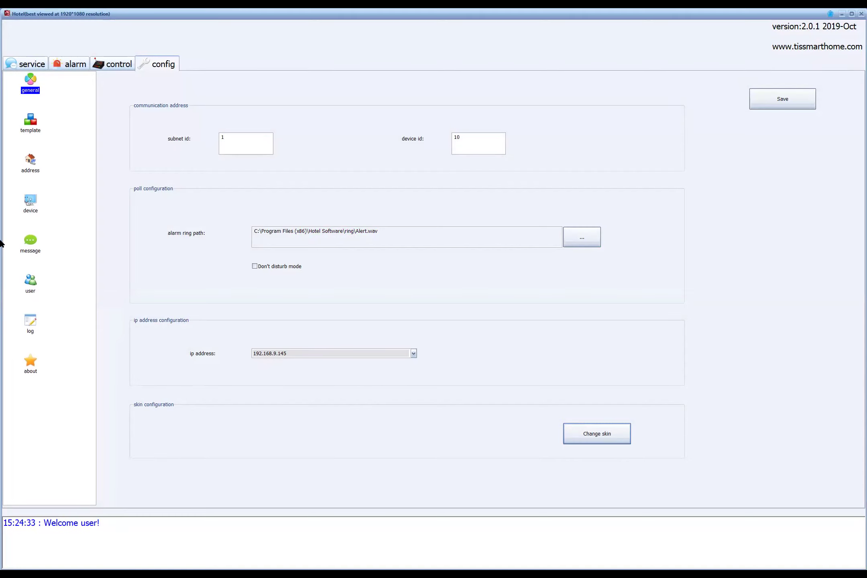
- Change the room image in the template configuration to the black-and-white line-drawn floor plan with one double bed
left_click(30, 120)
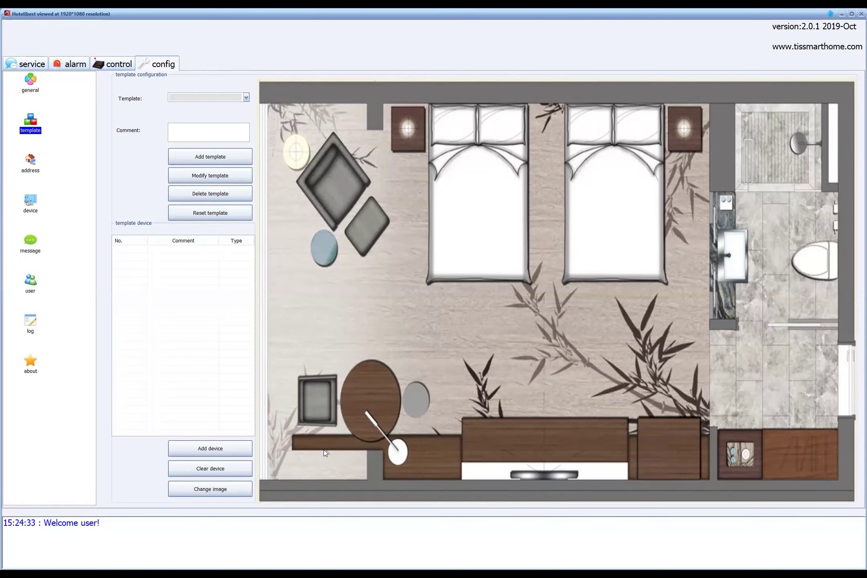
left_click(221, 489)
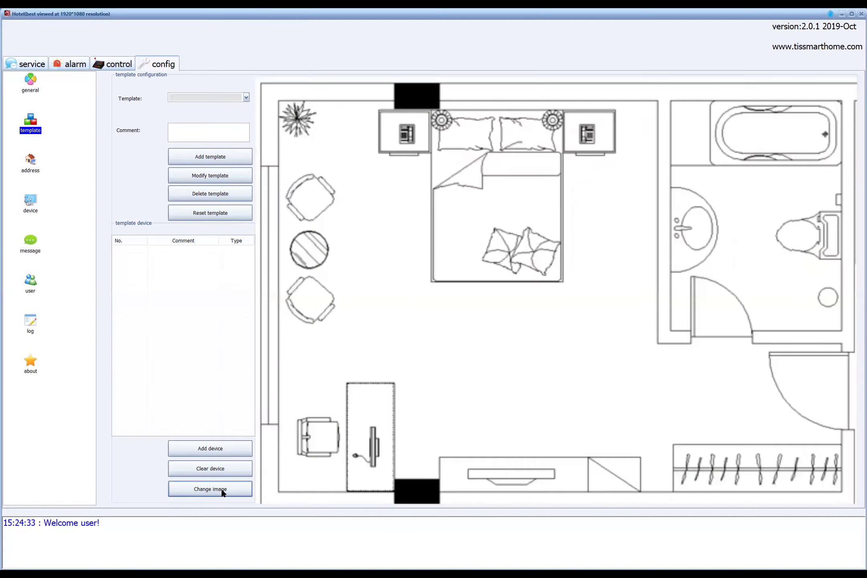
- Change the room image in the template configuration to the coloured floor plan with two beds
left_click(222, 488)
left_click(222, 489)
left_click(221, 489)
left_click(222, 489)
left_click(221, 489)
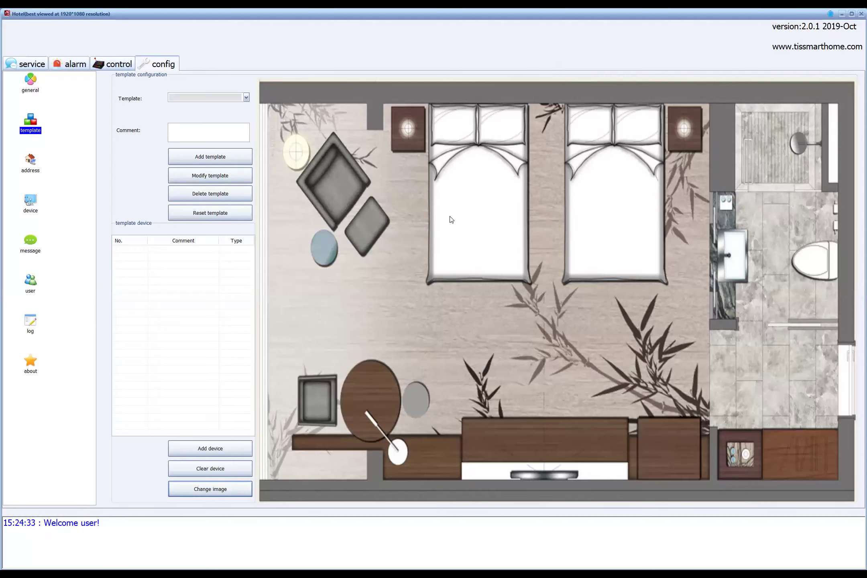
- Switch to File Explorer and look through the ring, skin and roomTemplate folders of the Hotel Software installation
left_click(844, 16)
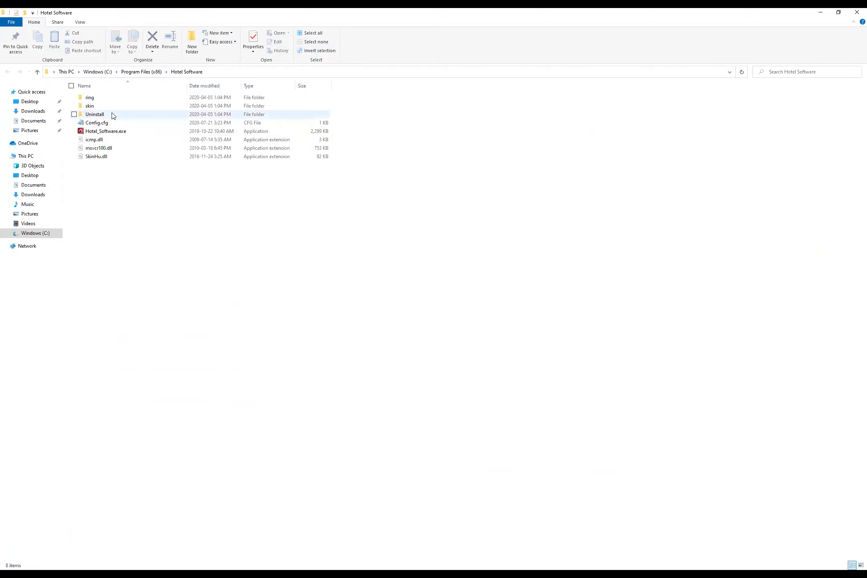
double_click(98, 97)
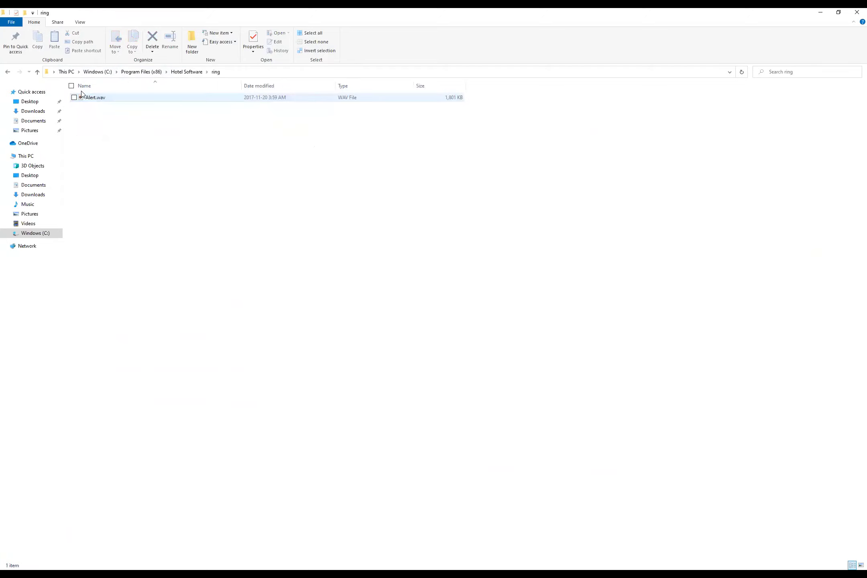
left_click(7, 72)
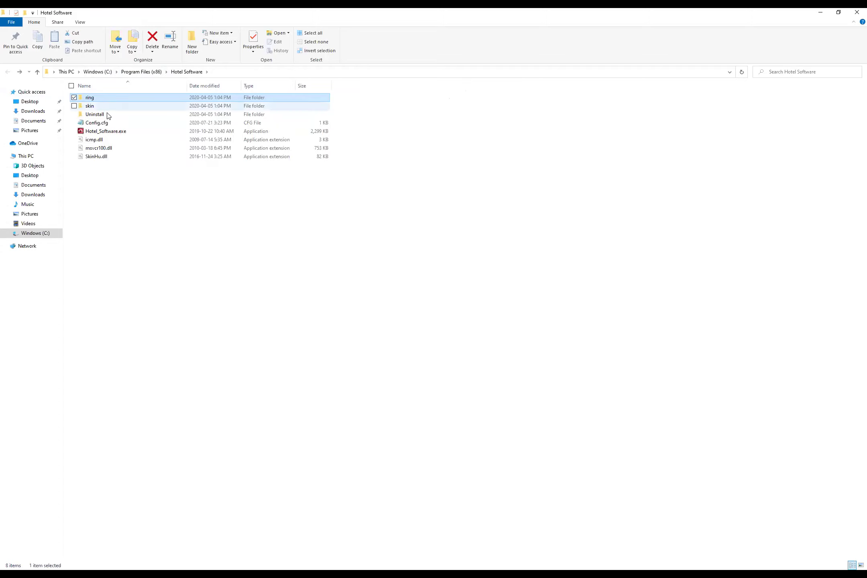
double_click(104, 107)
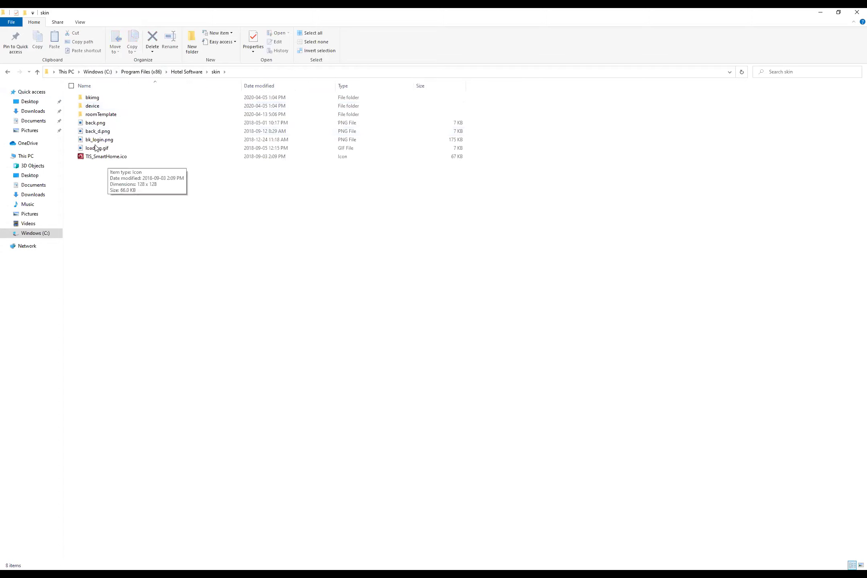
left_click(8, 72)
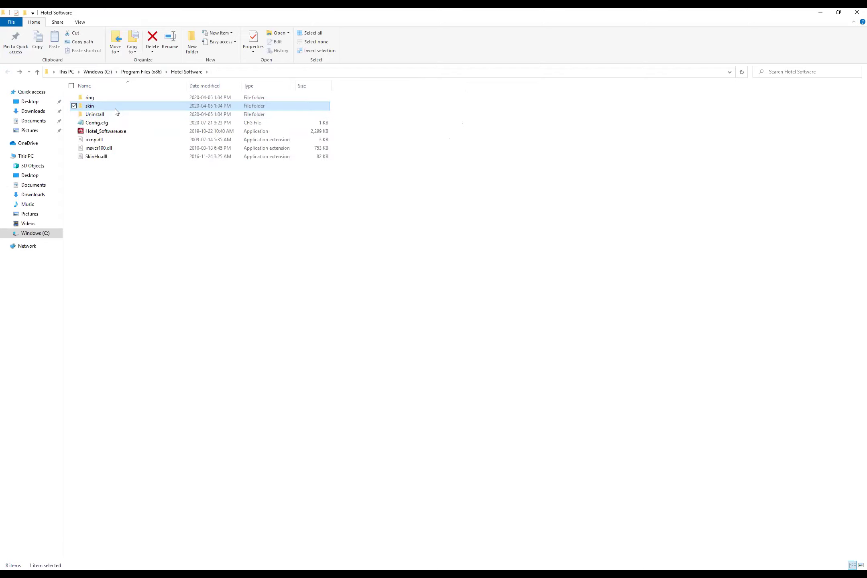
double_click(115, 107)
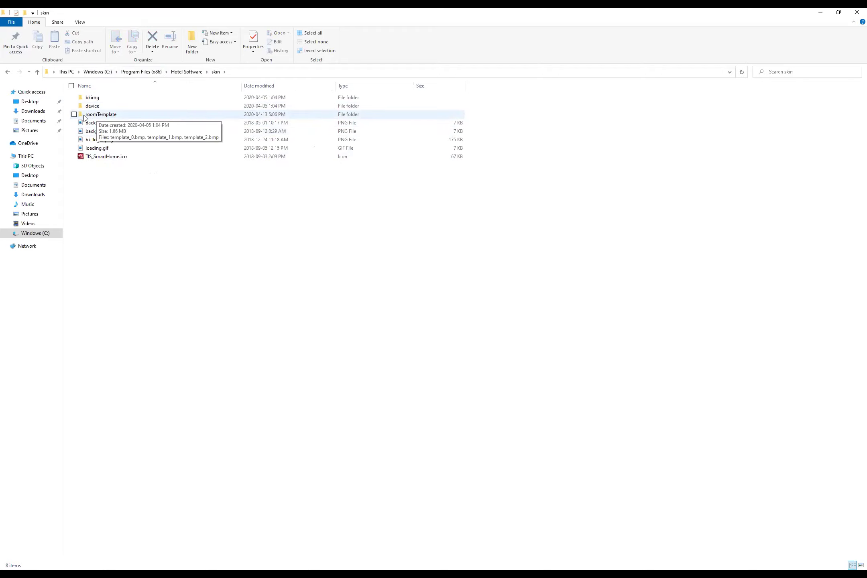
double_click(113, 116)
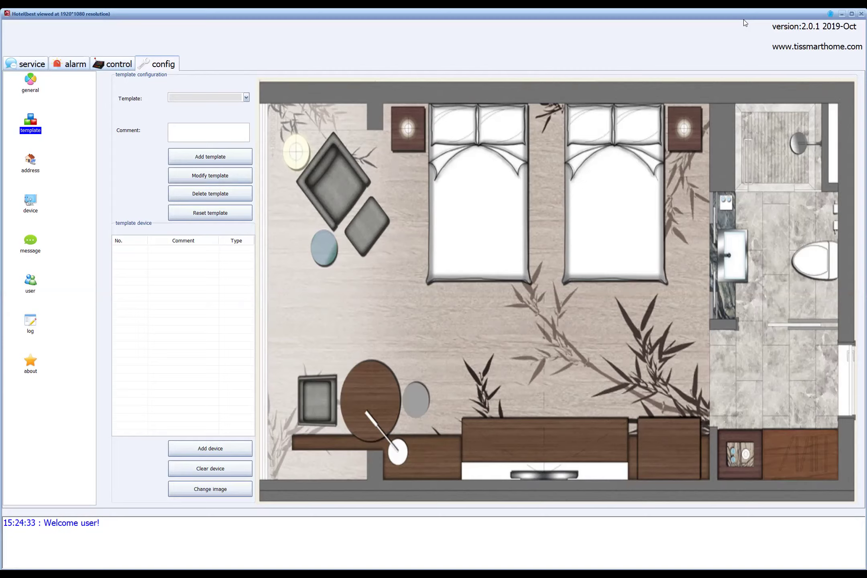
- Return to the template configuration and change the room image to the bedroom photo with red window frames
left_click(30, 240)
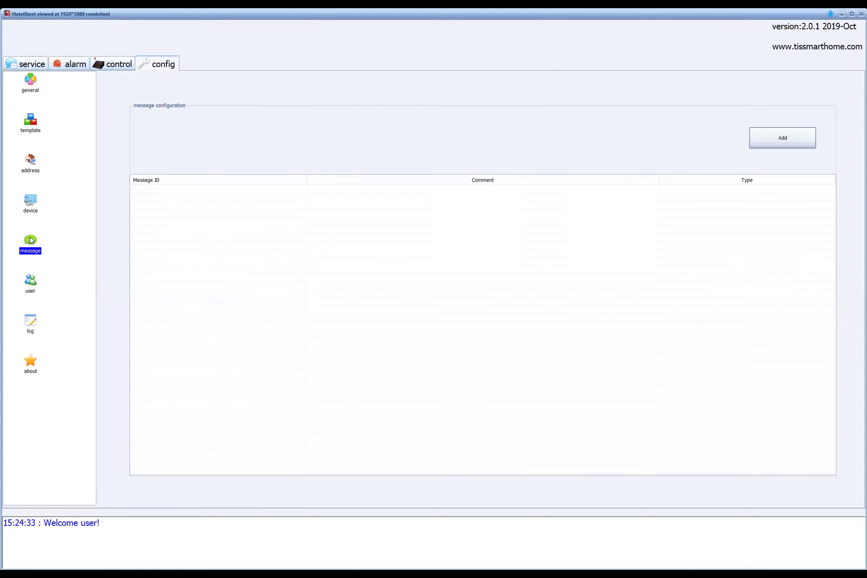
left_click(29, 93)
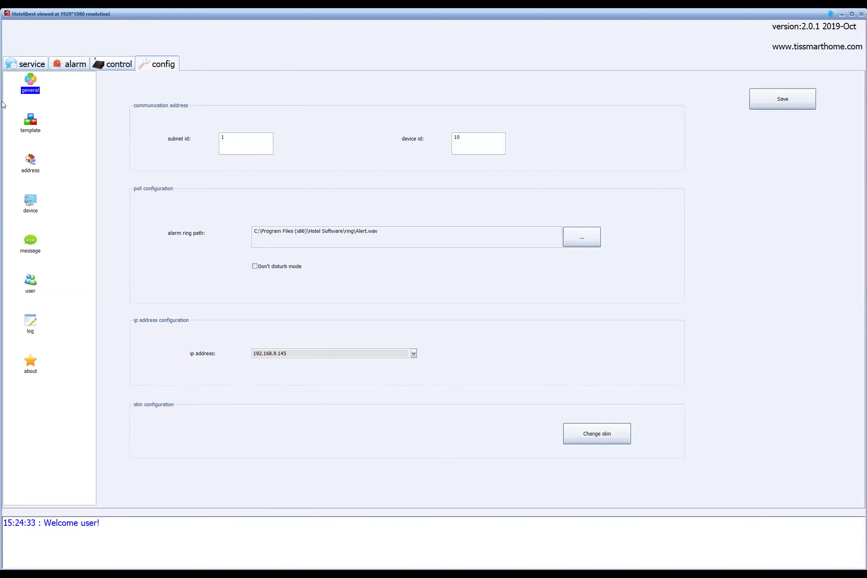
left_click(32, 124)
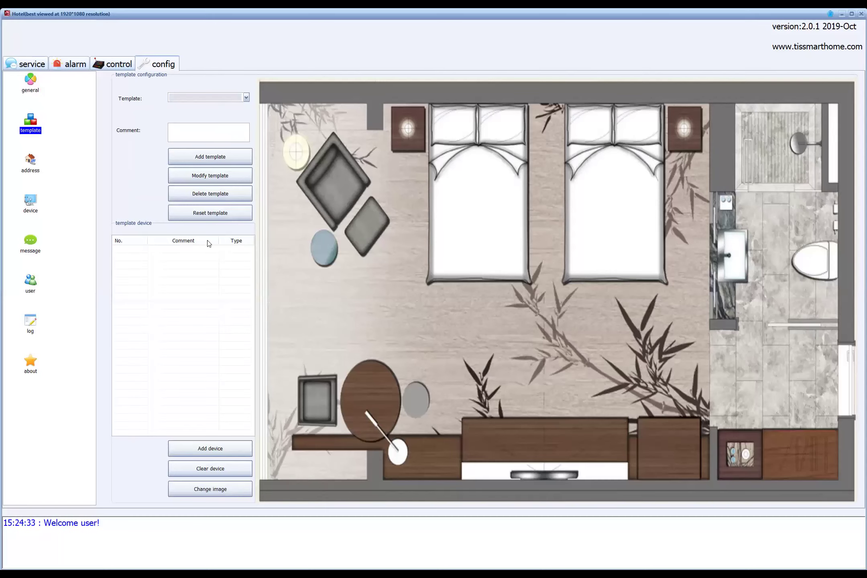
left_click(226, 490)
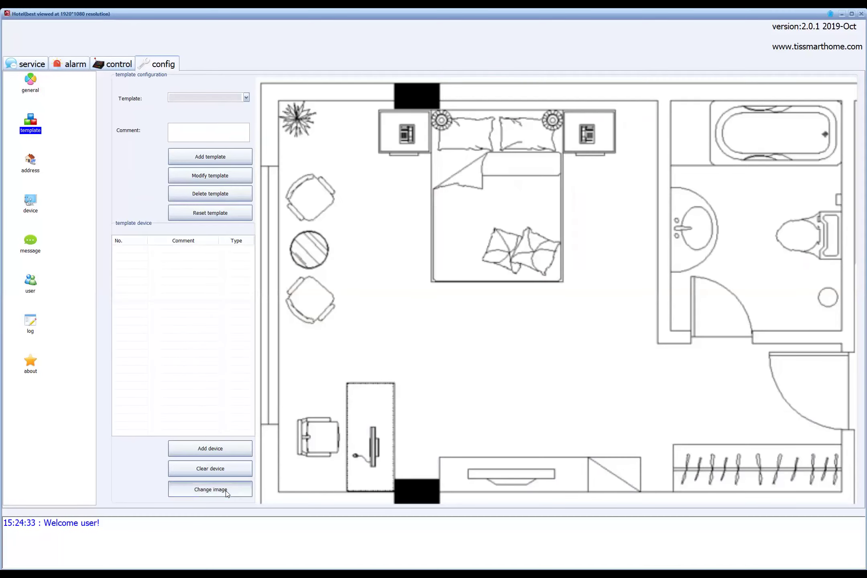
left_click(225, 490)
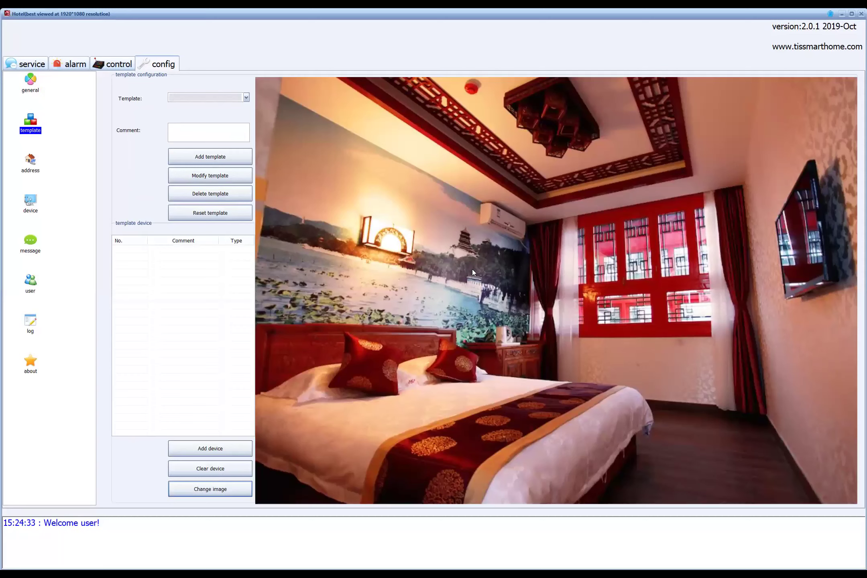
- Enter "Double room" as the template comment and try to add the template
left_click(248, 140)
type("Double room")
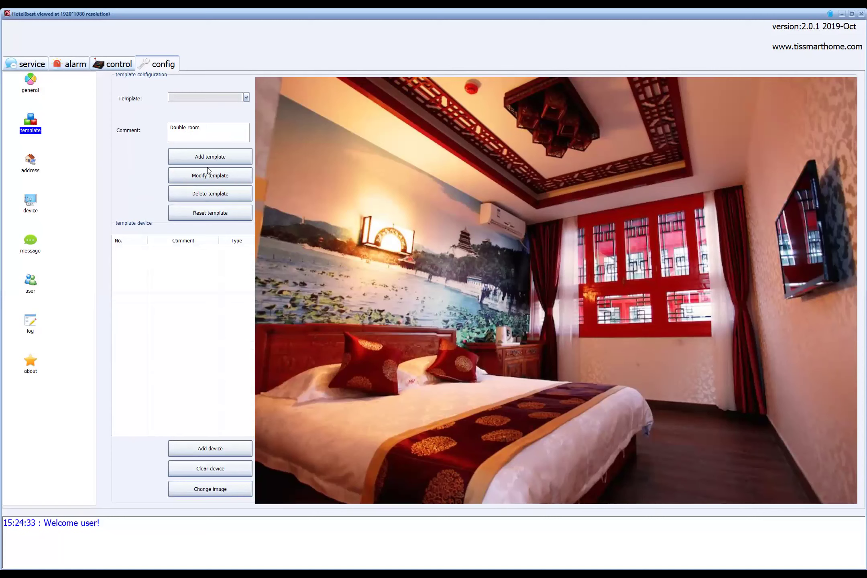
left_click(210, 157)
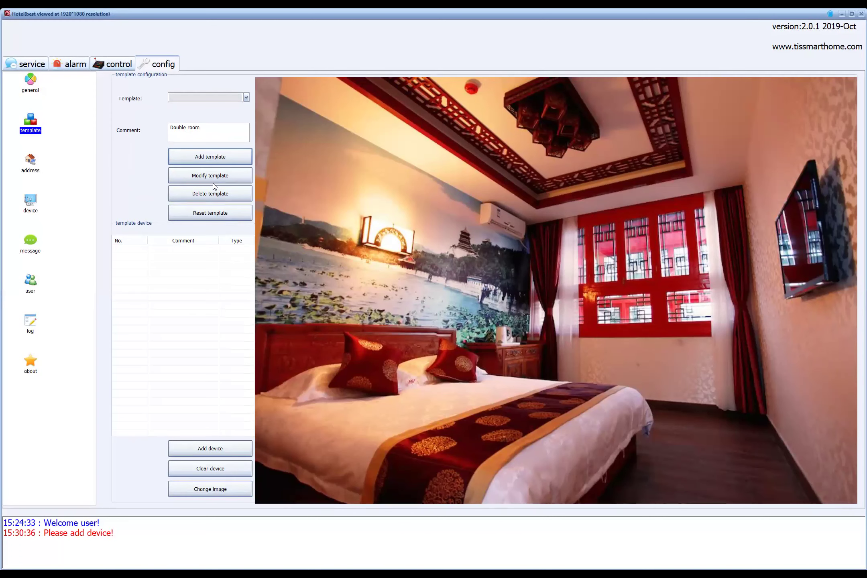
- Try to add a light device with a lamp picture from the gallery, leaving its comment empty
left_click(212, 454)
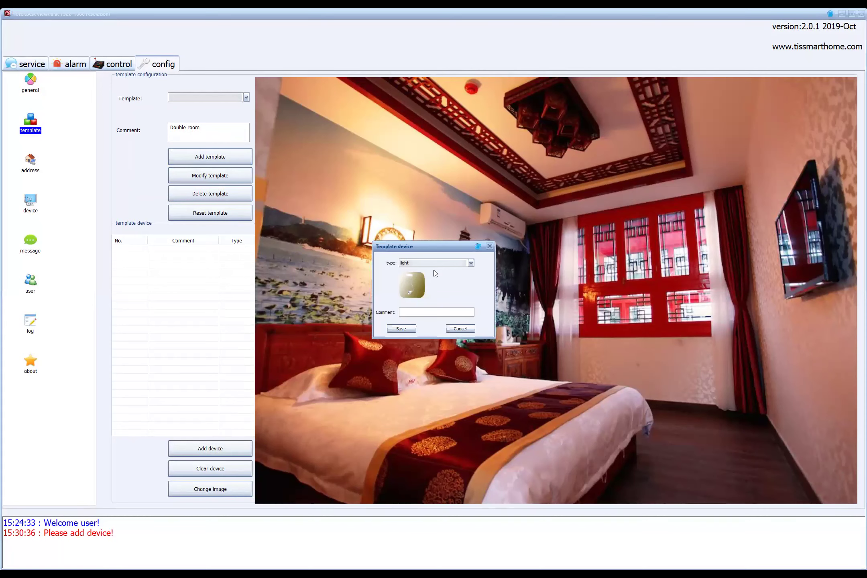
left_click(411, 289)
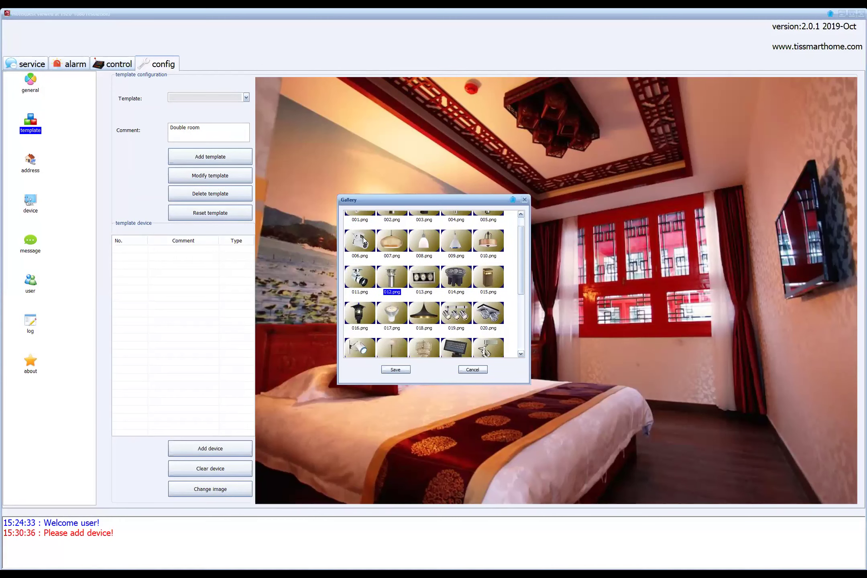
left_click(364, 241)
left_click(524, 200)
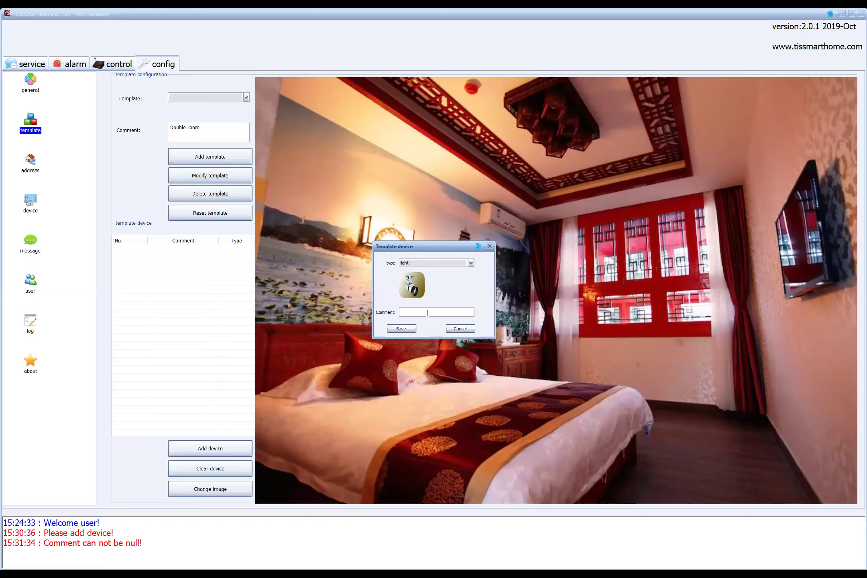
left_click(402, 326)
left_click(421, 308)
key("Escape")
right_click(438, 157)
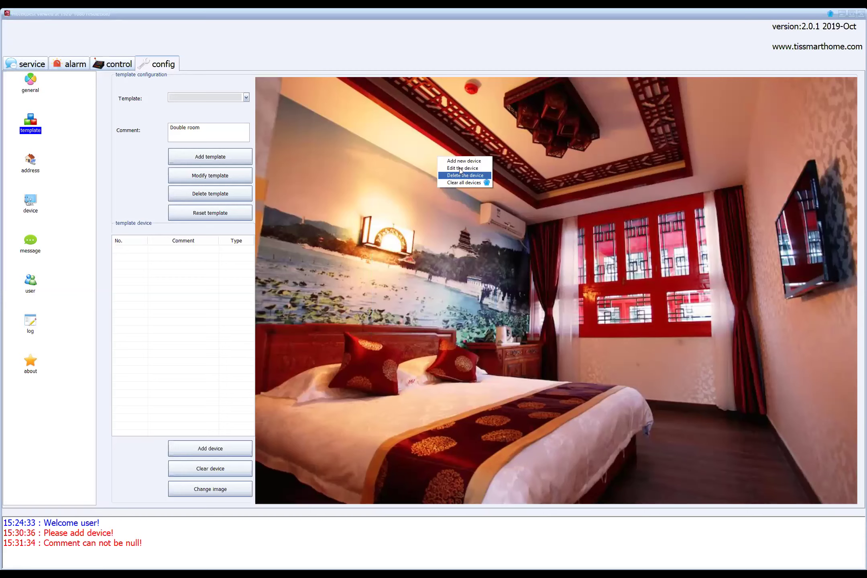
left_click(464, 161)
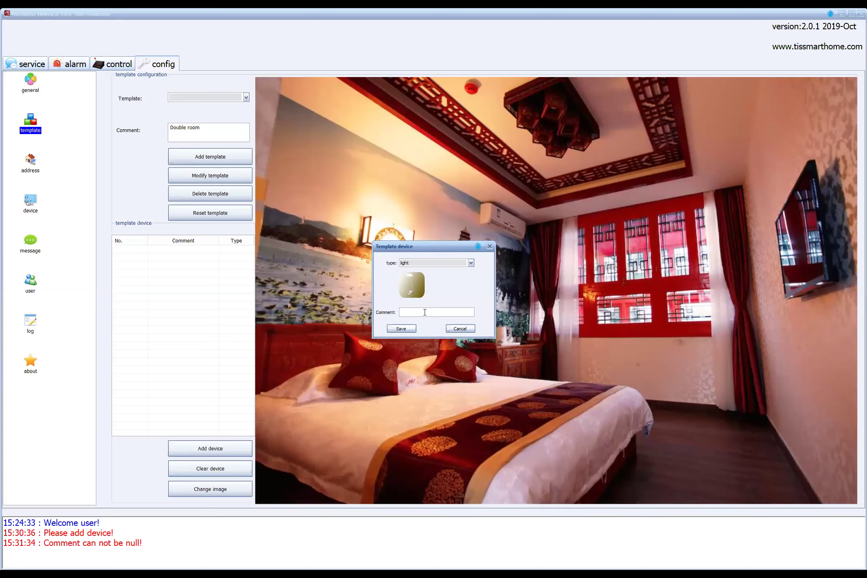
left_click(490, 246)
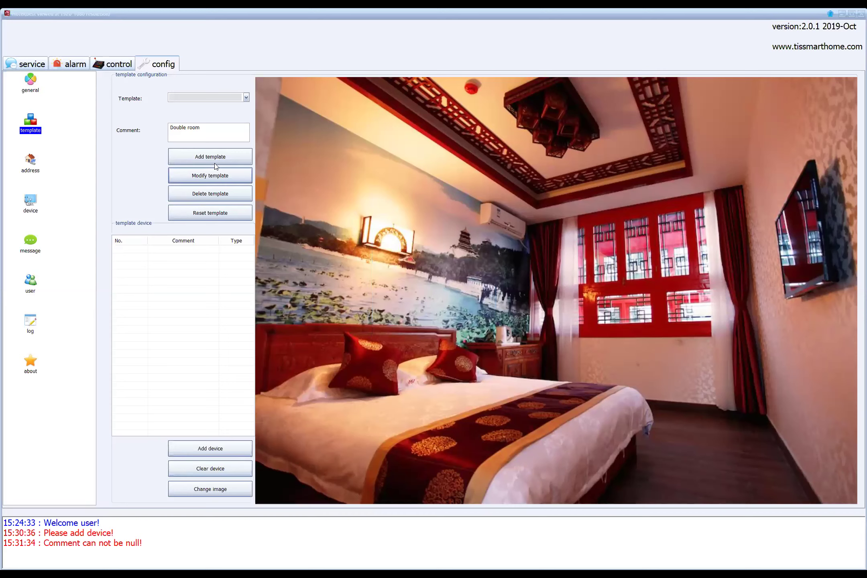
left_click(216, 470)
- Add a new device of type light with the comment "SPOT LIGHT" near the wall lamp in the room image
right_click(369, 267)
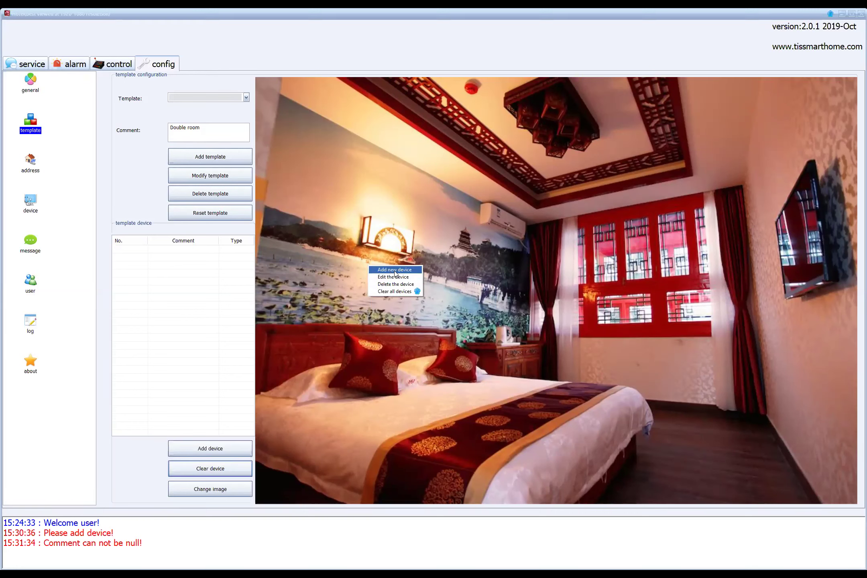
left_click(410, 272)
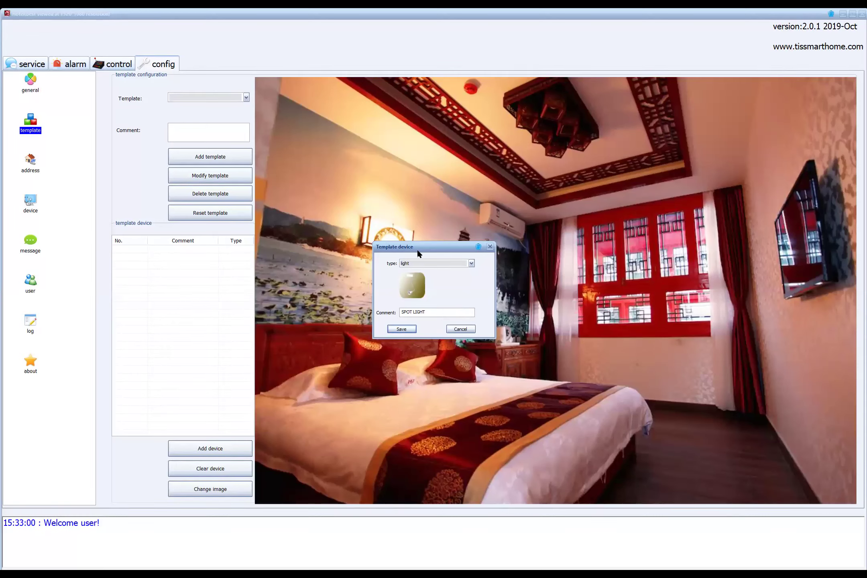
left_click_drag(417, 253, 412, 171)
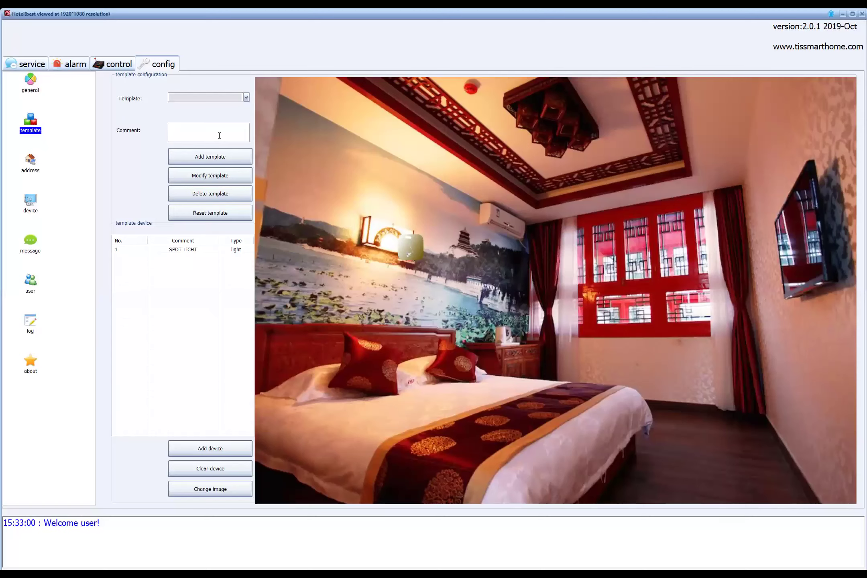
- Enter "Double Room" as the comment of the template
left_click(219, 135)
type("dOUBLE \\\\\\\\\\\\\\\\")
key("BackSpace")
key("BackSpace")
key("BackSpace")
key("BackSpace")
key("BackSpace")
key("BackSpace")
key("BackSpace")
key("BackSpace")
key("BackSpace")
key("BackSpace")
key("BackSpace")
key("BackSpace")
key("BackSpace")
key("BackSpace")
key("BackSpace")
key("BackSpace")
key("BackSpace")
key("BackSpace")
key("BackSpace")
key("BackSpace")
key("BackSpace")
key("BackSpace")
key("BackSpace")
type("Do")
key("BackSpace")
type("ouble Room")
- Open a new template device entry on the upper wall of the room image
right_click(284, 174)
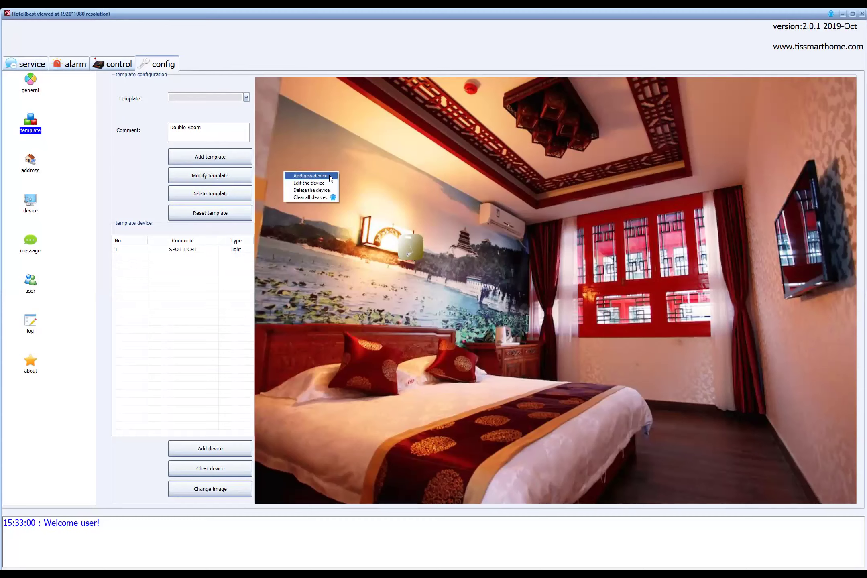
left_click(329, 176)
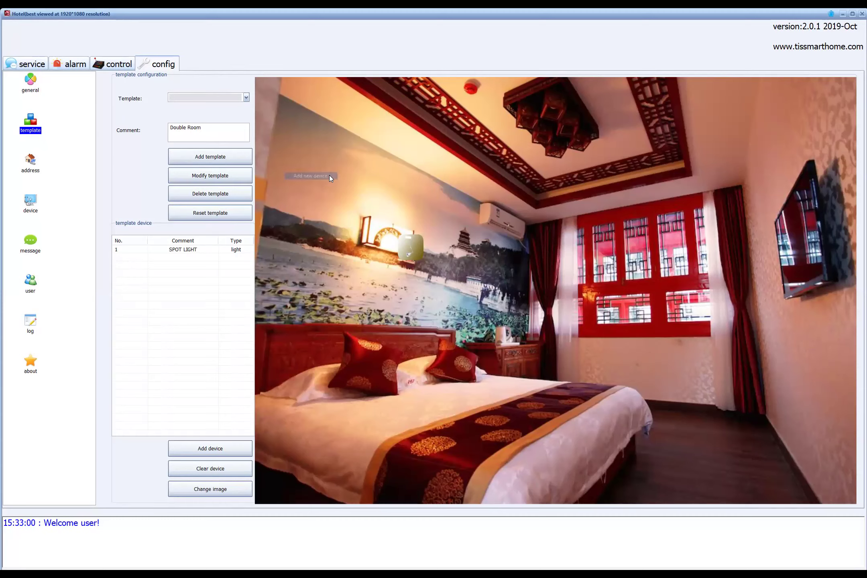
left_click(428, 260)
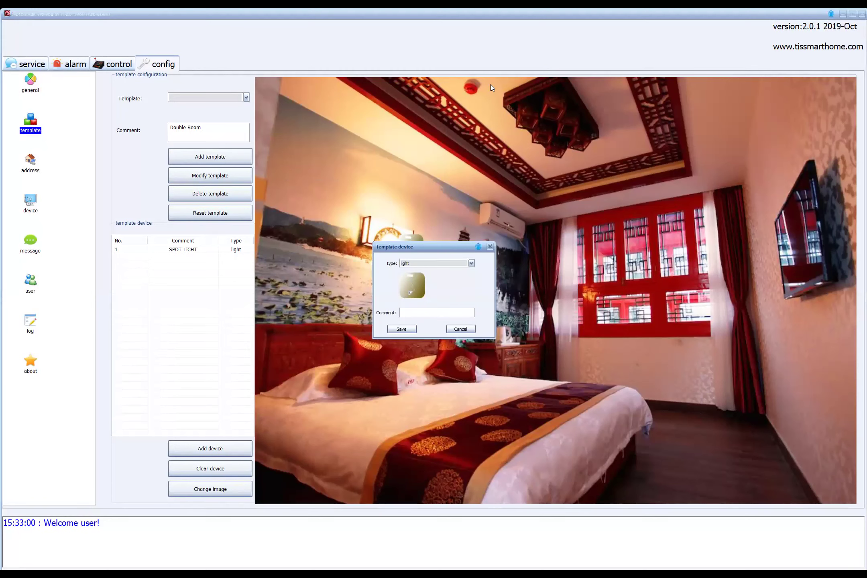
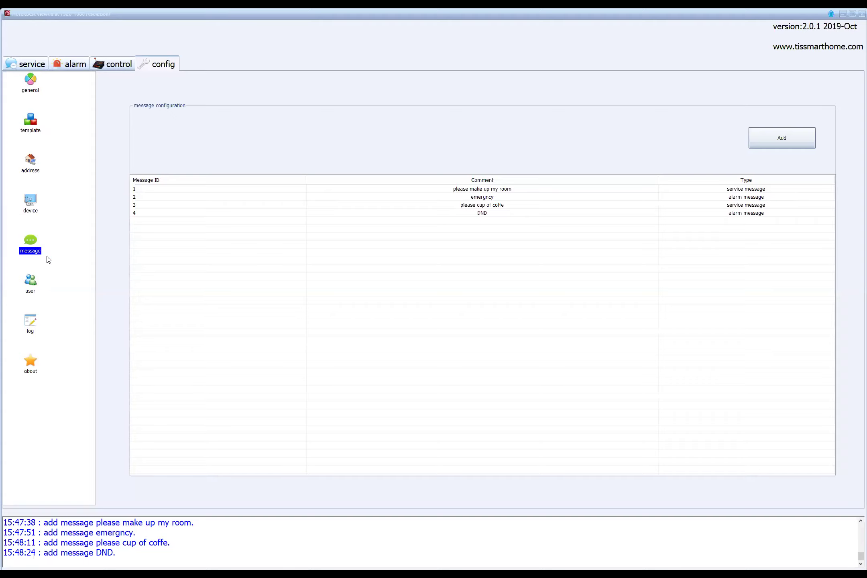
- View the user configuration and search the log for entries of all levels at any time
left_click(21, 282)
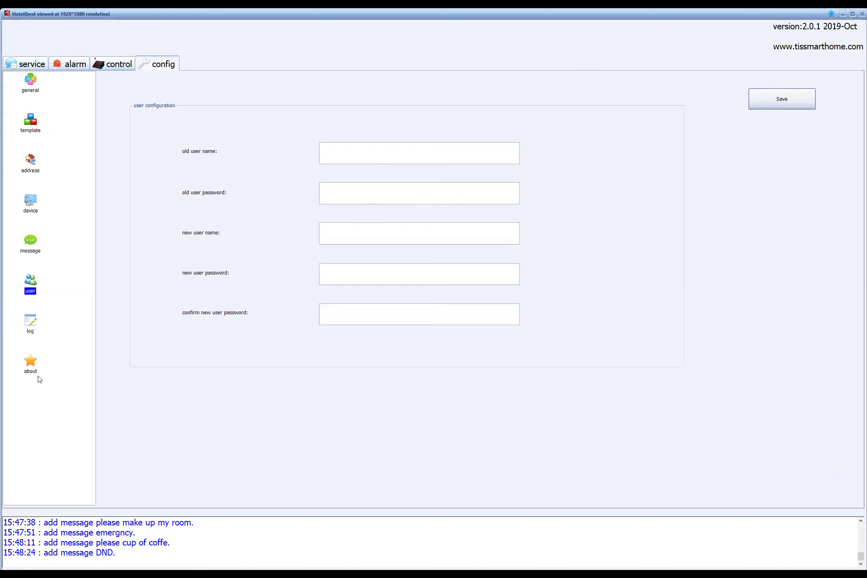
left_click(31, 331)
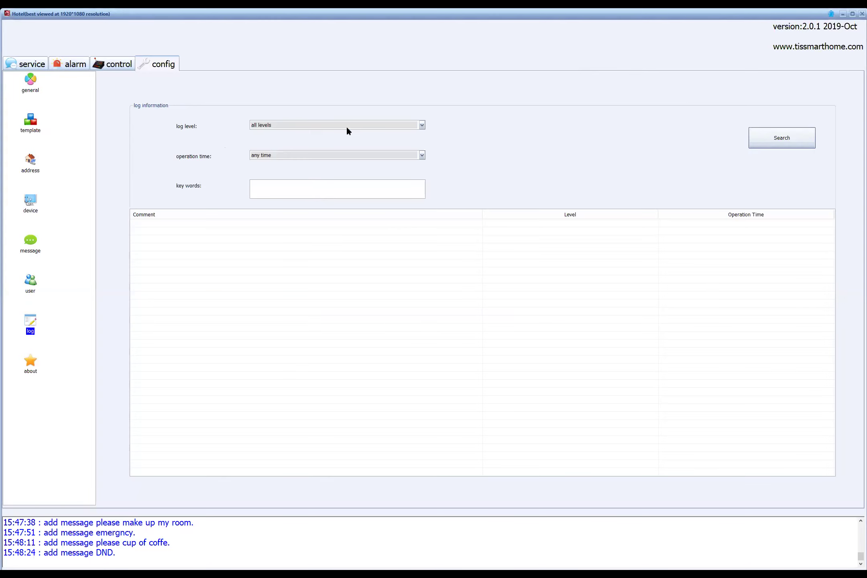
left_click(348, 126)
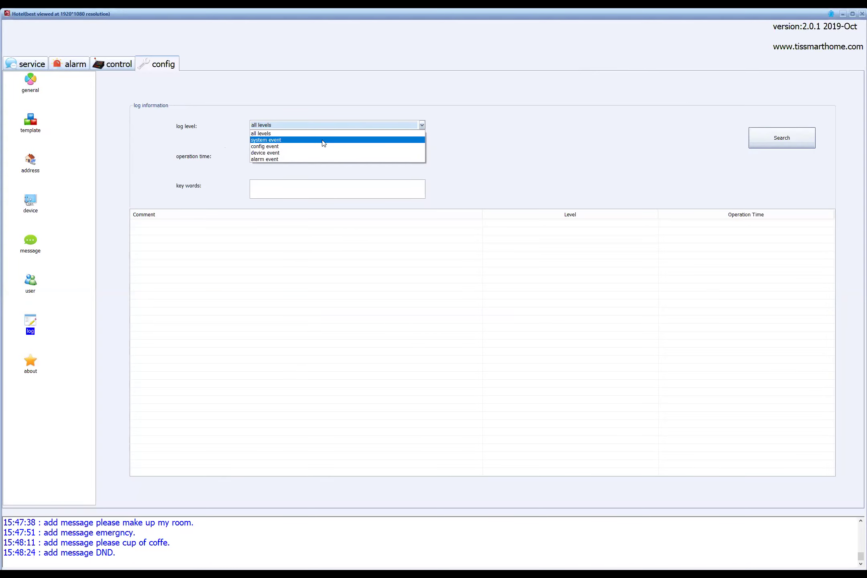
left_click(318, 140)
left_click(345, 125)
left_click(344, 133)
left_click(770, 140)
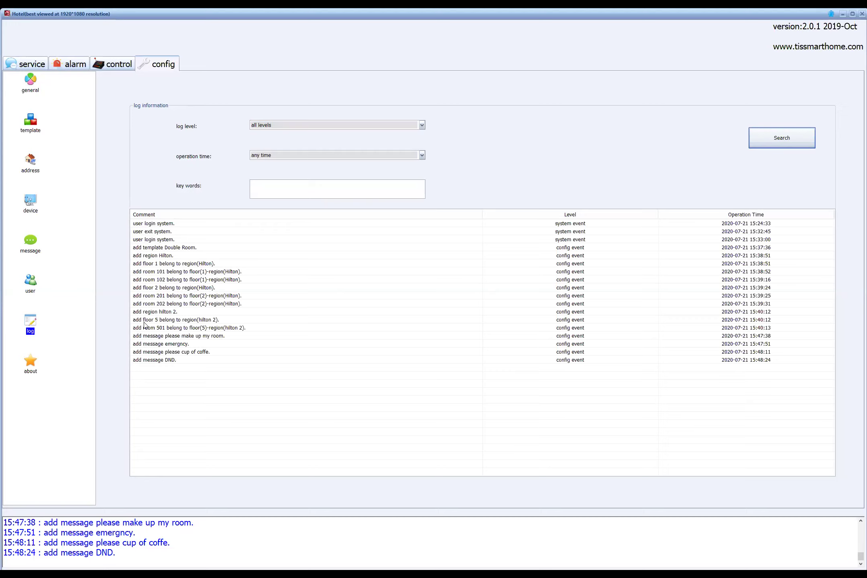
left_click(185, 321)
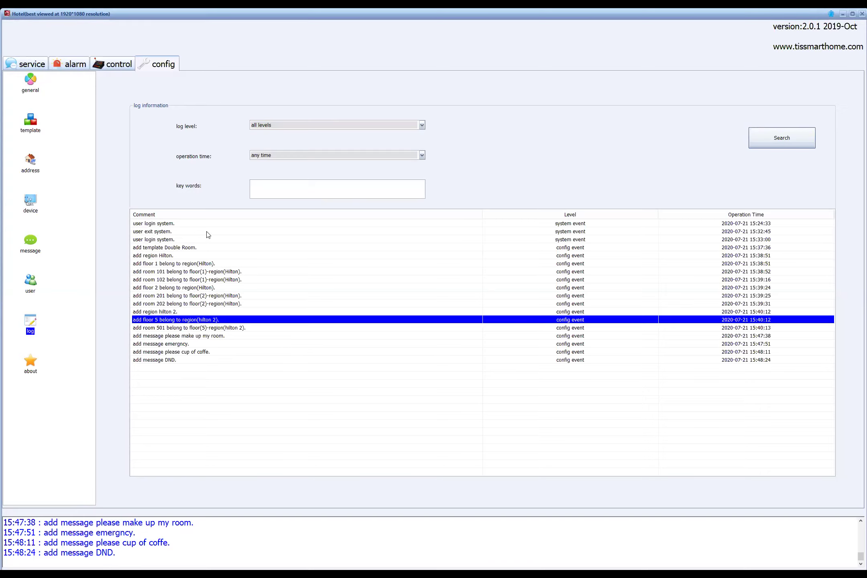
- View room 101 on floor 1 of the Hilton region in the control page
left_click(102, 67)
left_click(26, 96)
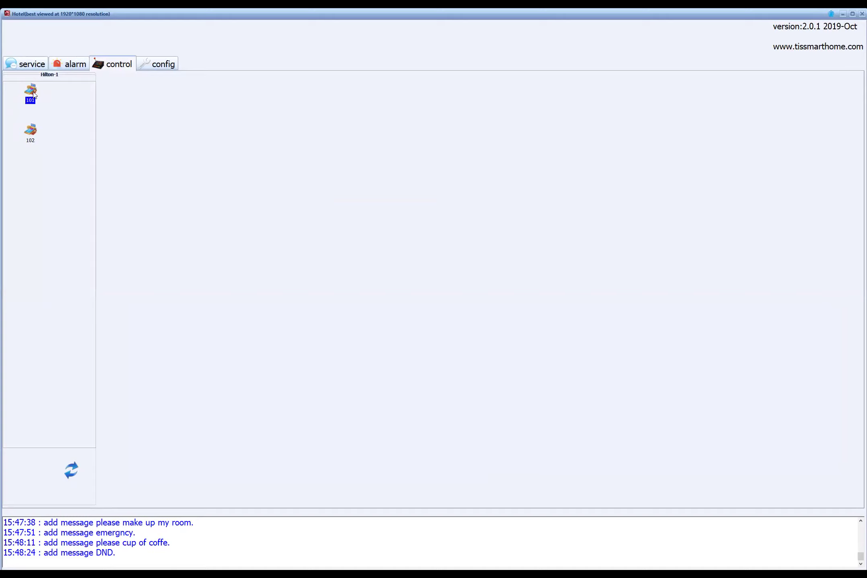
left_click(38, 94)
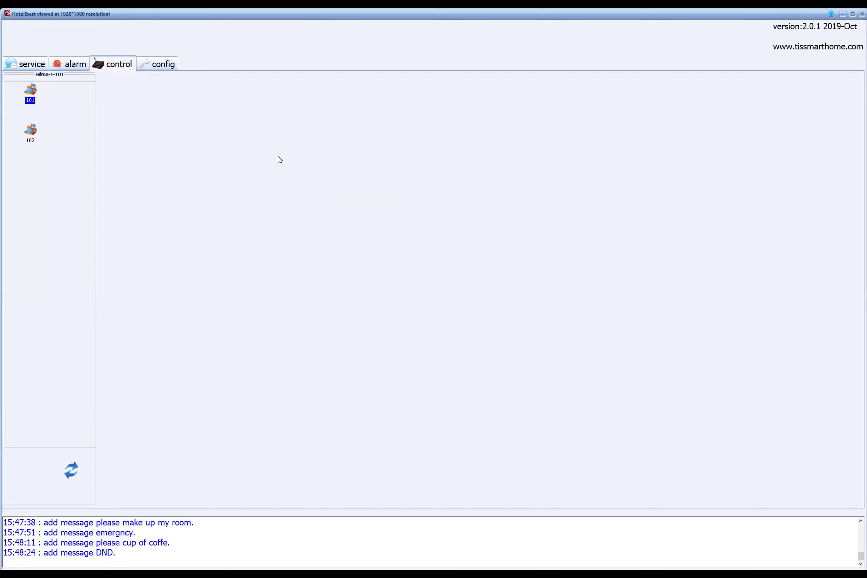
- Open room 101 and switch its SPOT LIGHT and led on and off again to test the light control
double_click(34, 95)
left_click(407, 249)
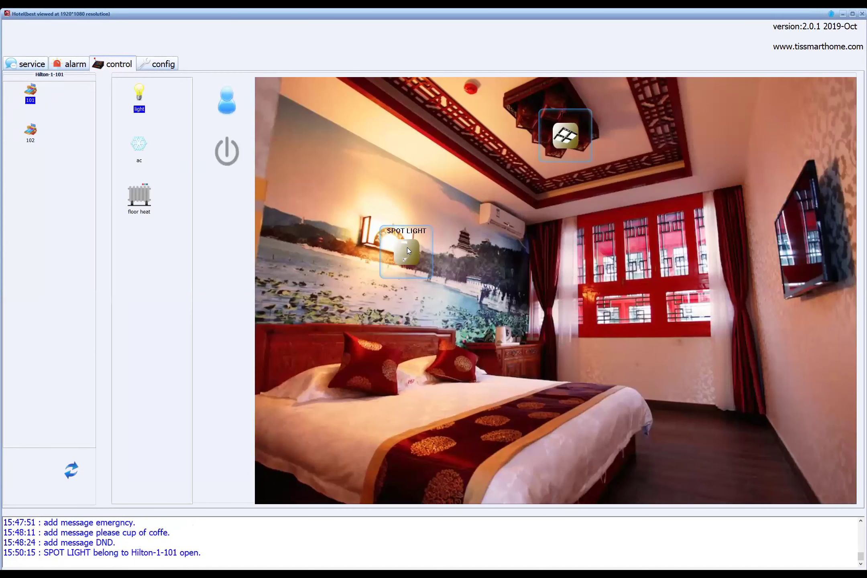
left_click(407, 249)
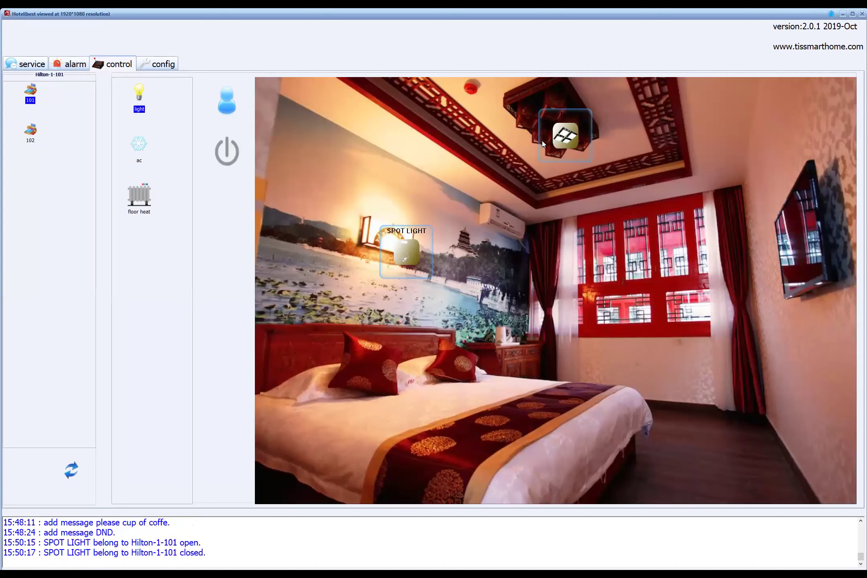
left_click(560, 136)
left_click(561, 135)
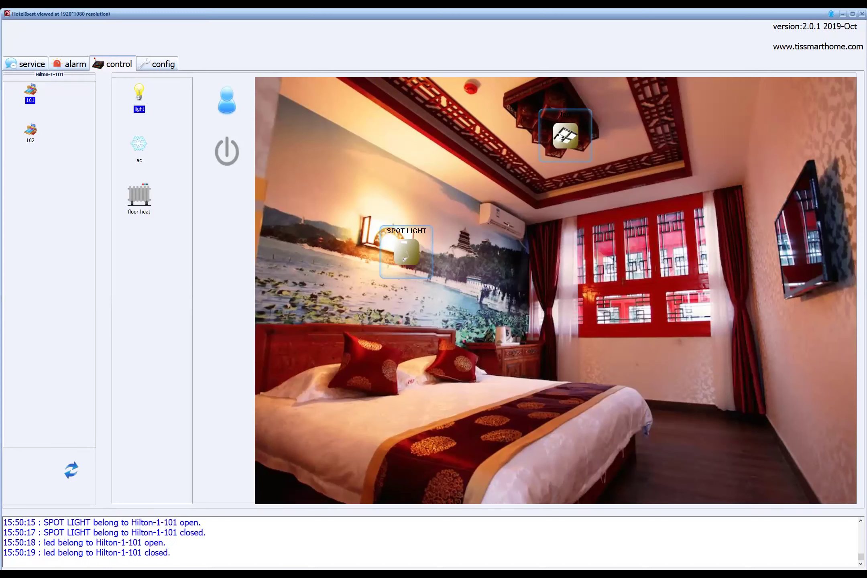
- Switch off the air conditioner of room 101 and view the room's floor heat controls
left_click(139, 143)
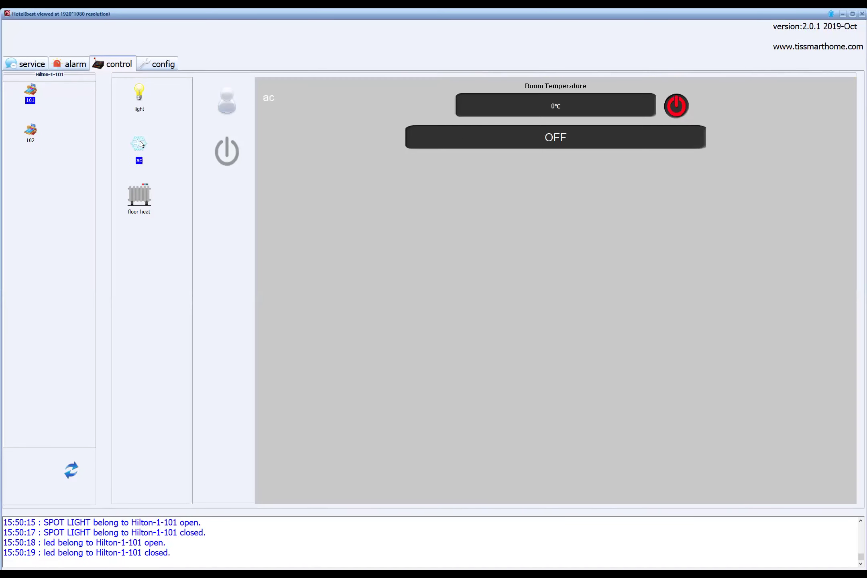
left_click(677, 105)
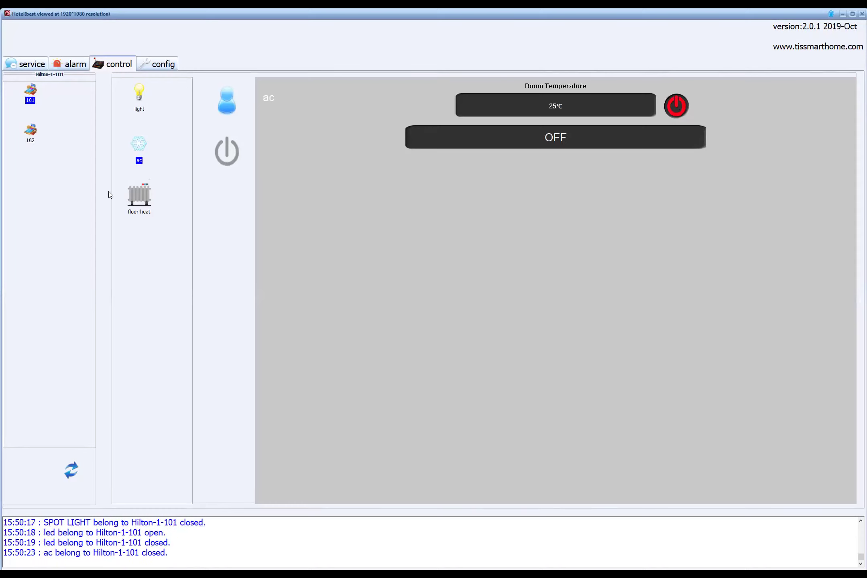
left_click(139, 194)
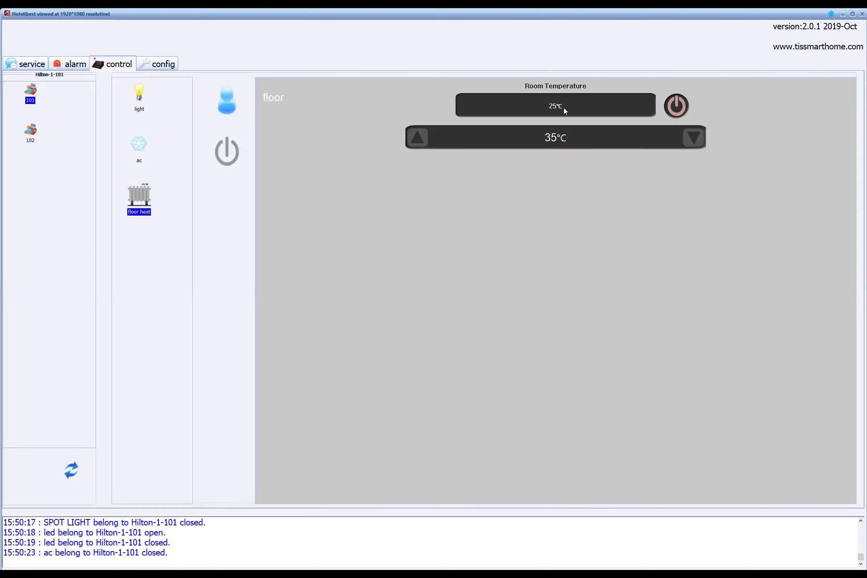
right_click(245, 138)
left_click(266, 144)
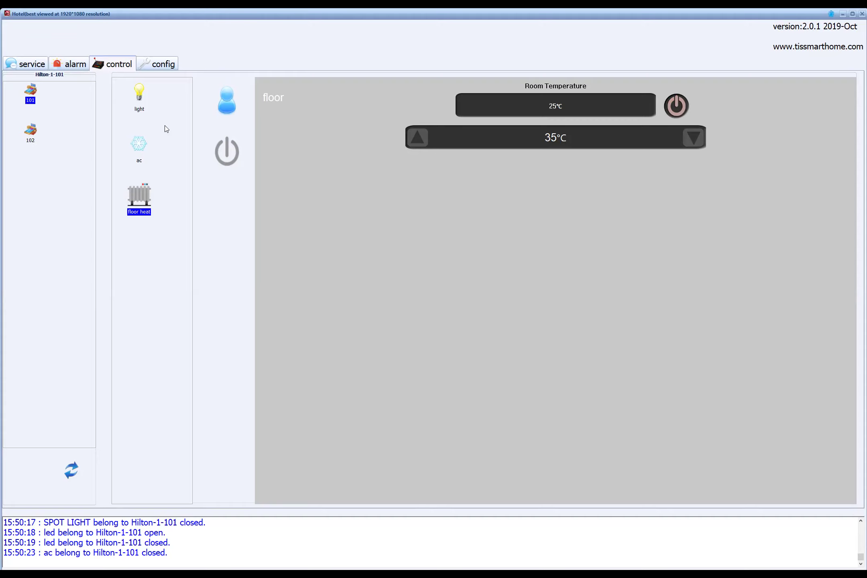
- Toggle the master power of room 101 on and off repeatedly, leaving it off
left_click(231, 156)
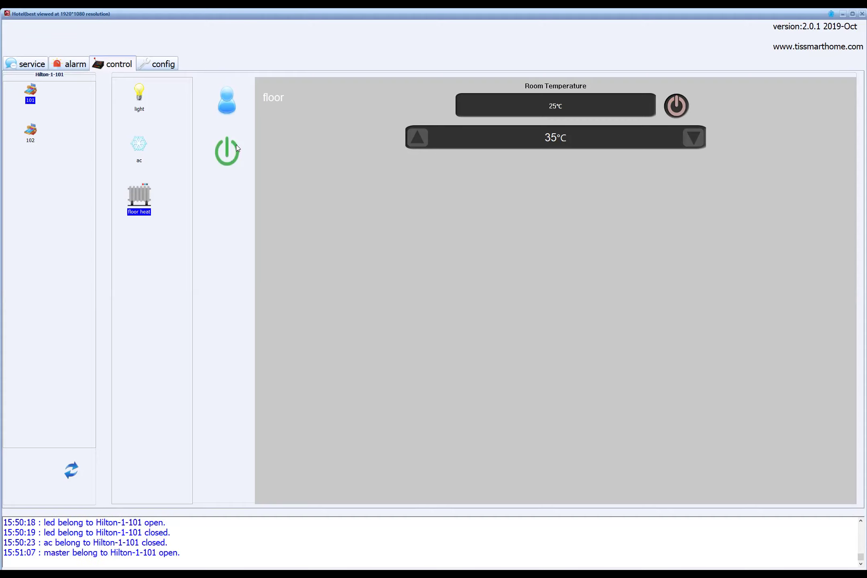
left_click(236, 146)
left_click(228, 152)
left_click(228, 151)
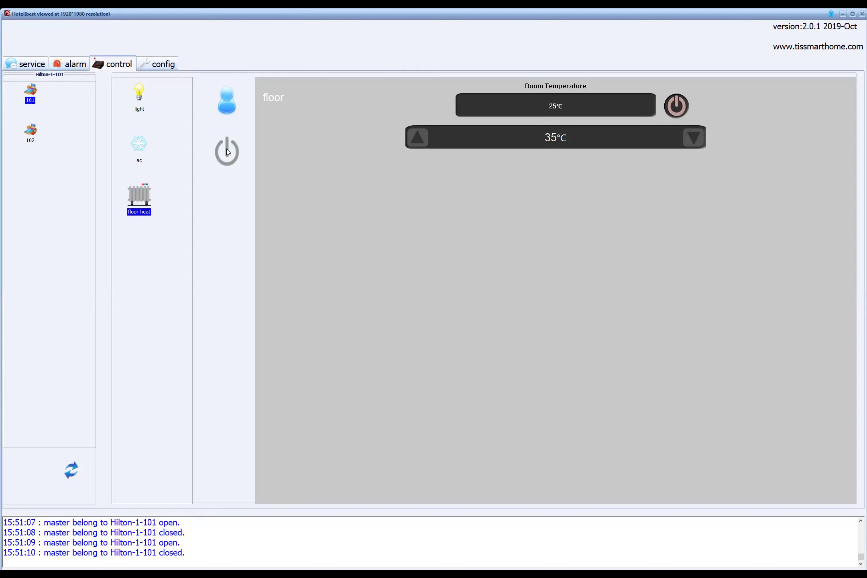
left_click(227, 152)
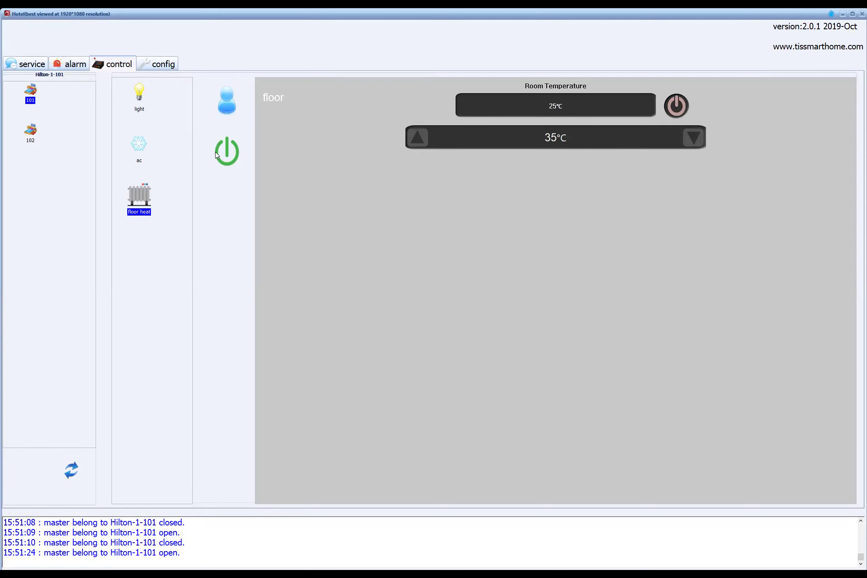
left_click(225, 156)
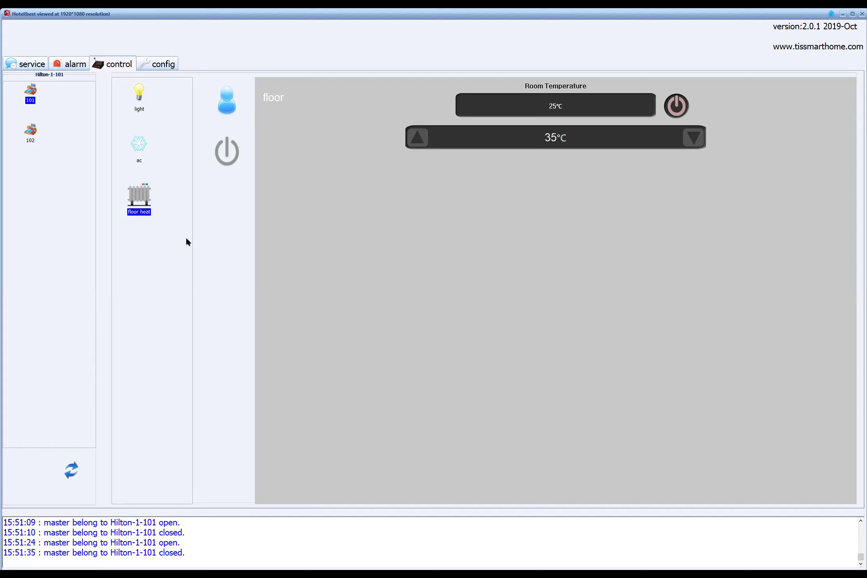
- Switch on the air conditioner of room 101
left_click(138, 155)
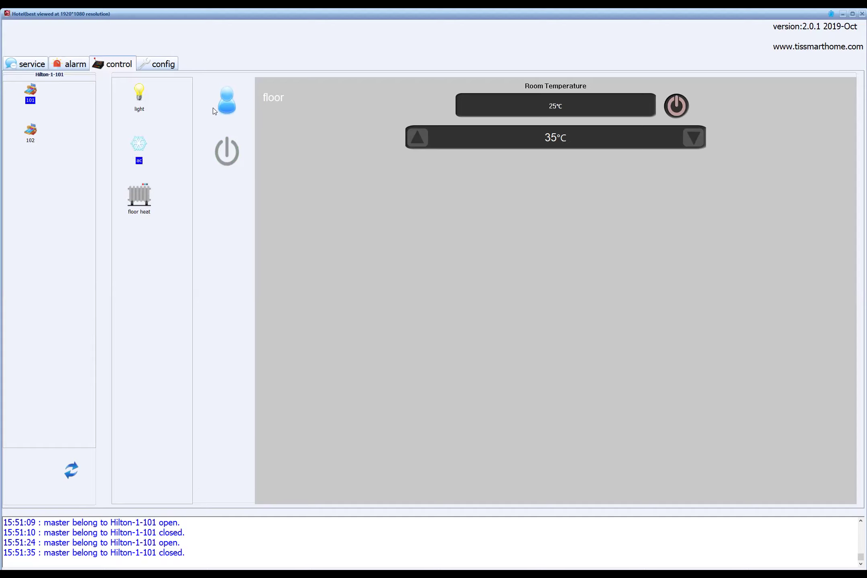
left_click(683, 107)
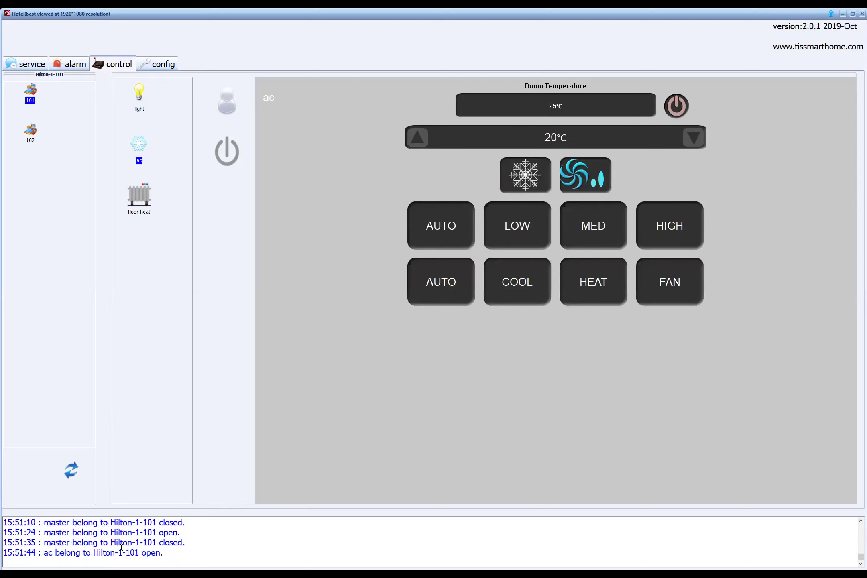
- Browse the rooms on floors 1 and 2 of the Hilton region, as well as the hilton 2 region
left_click(73, 470)
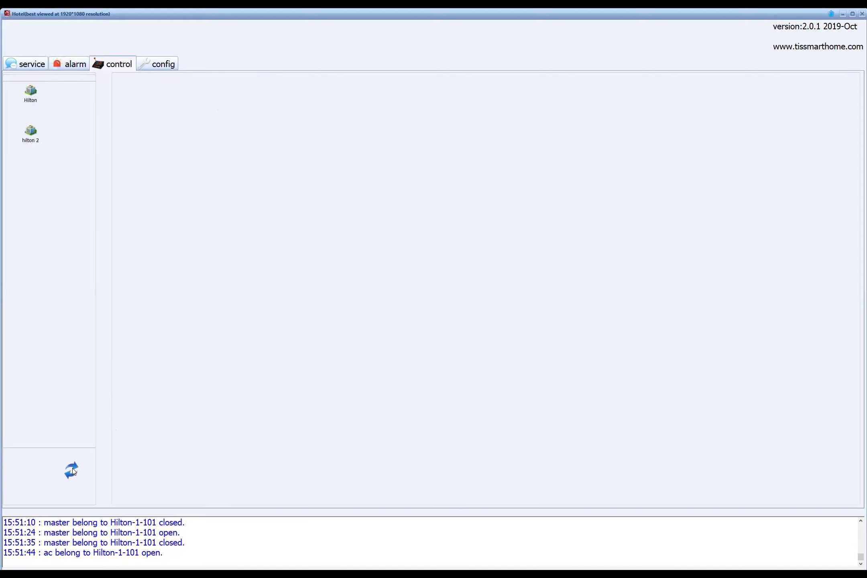
double_click(25, 91)
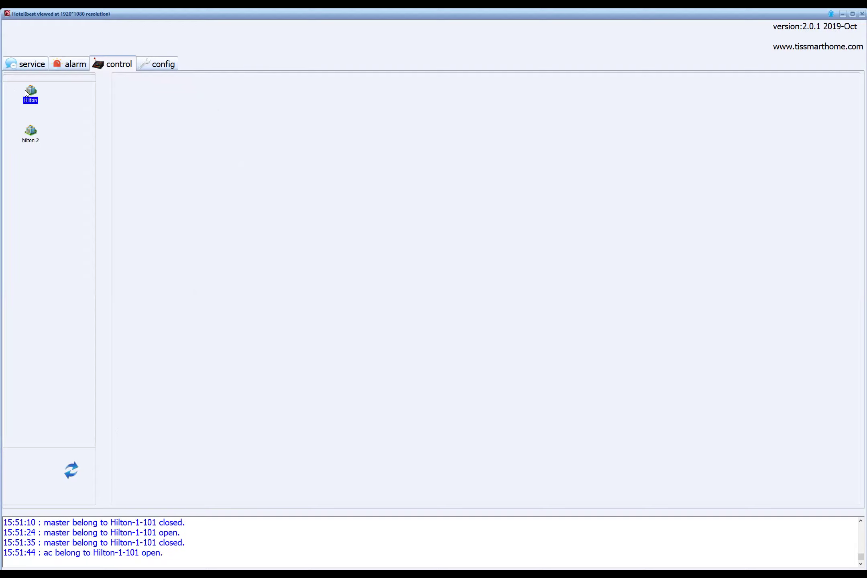
double_click(31, 91)
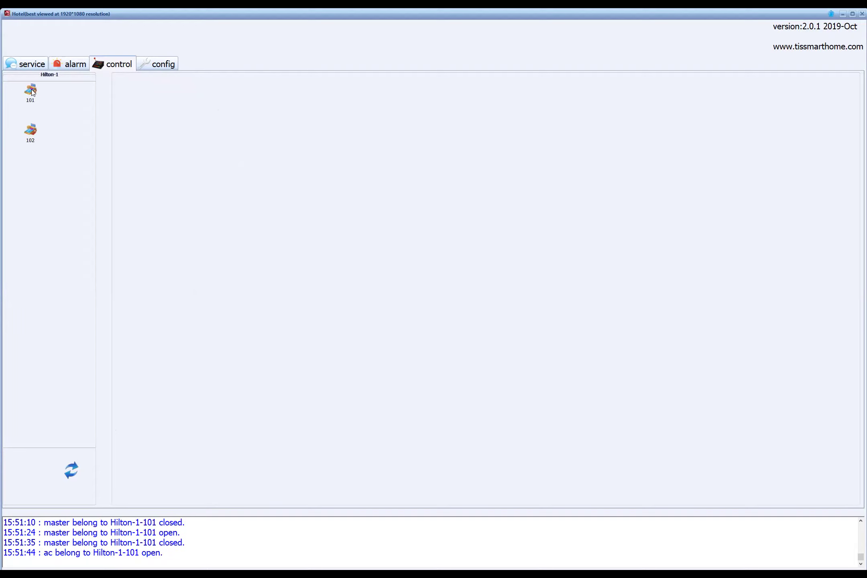
left_click(62, 473)
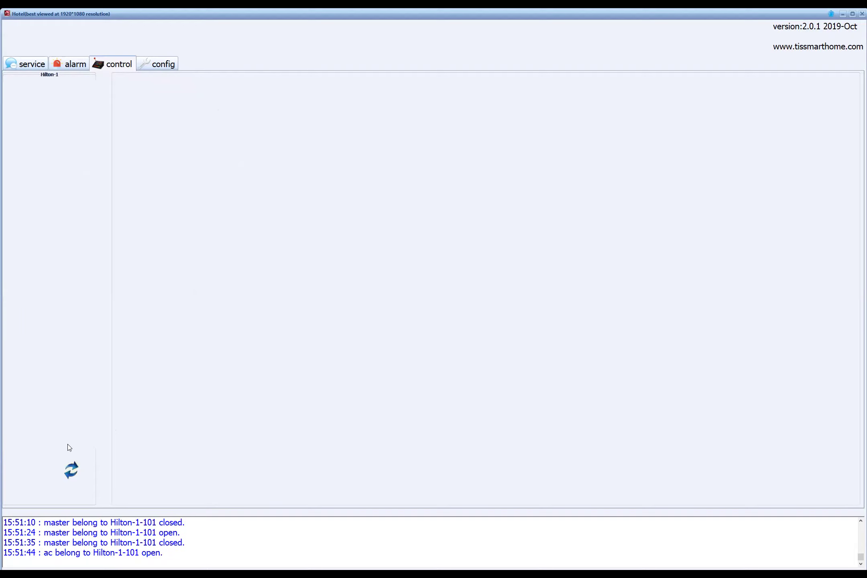
double_click(33, 126)
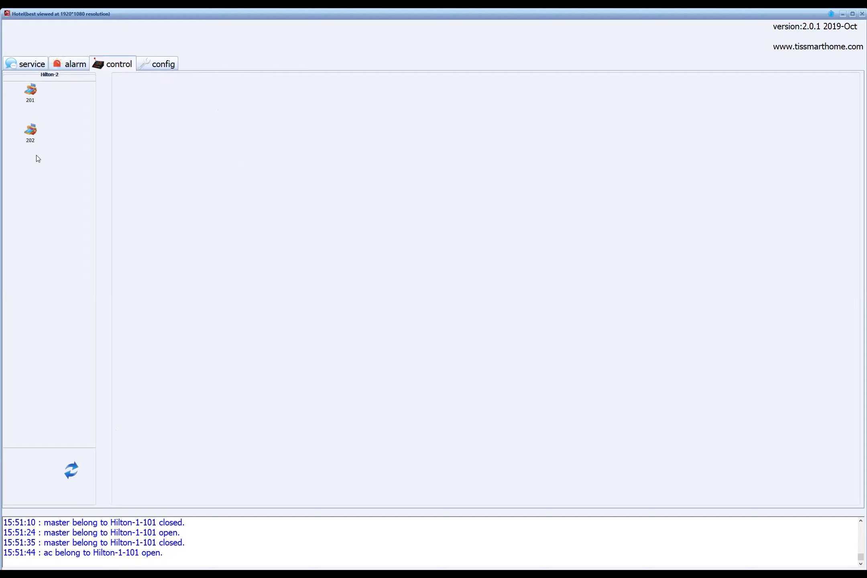
left_click(70, 471)
left_click(75, 465)
double_click(32, 126)
double_click(32, 89)
left_click(31, 96)
- Look at the search filters and message tables of the alarm and service pages
left_click(75, 65)
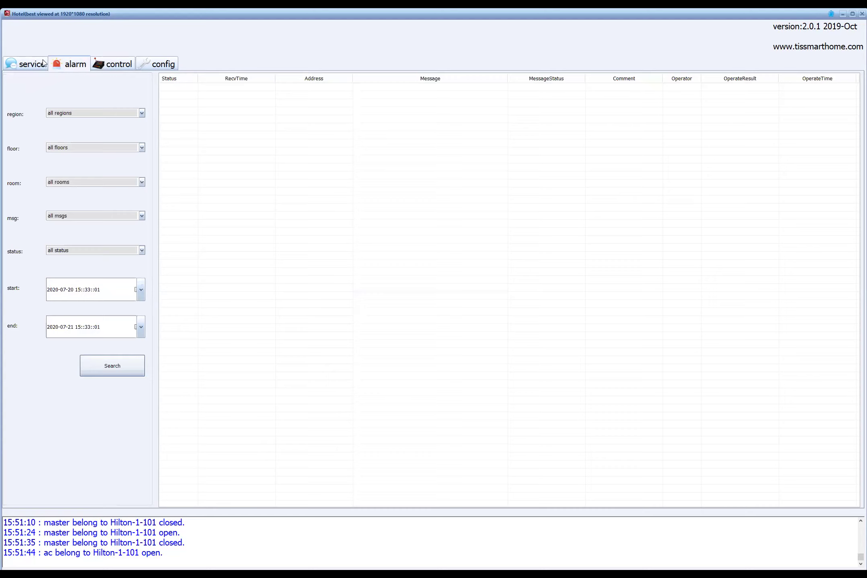
left_click(44, 65)
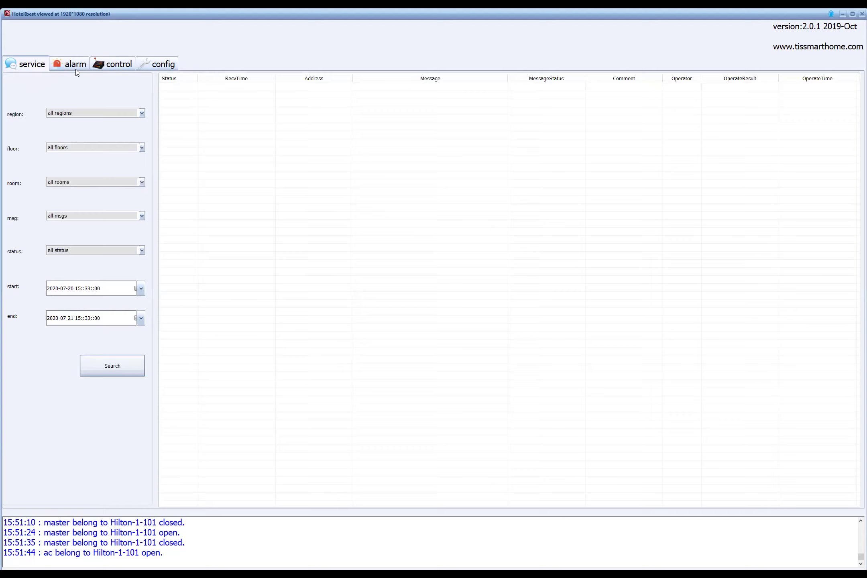
left_click(77, 72)
left_click(43, 68)
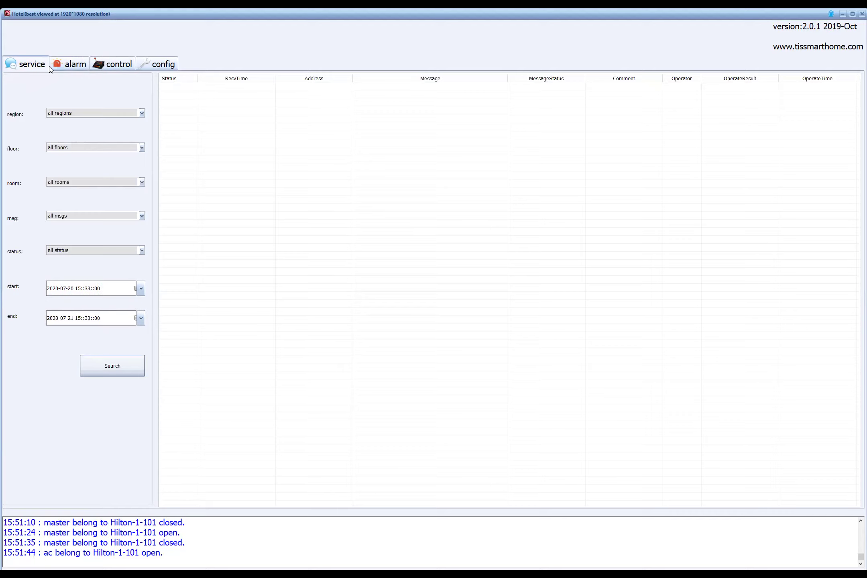